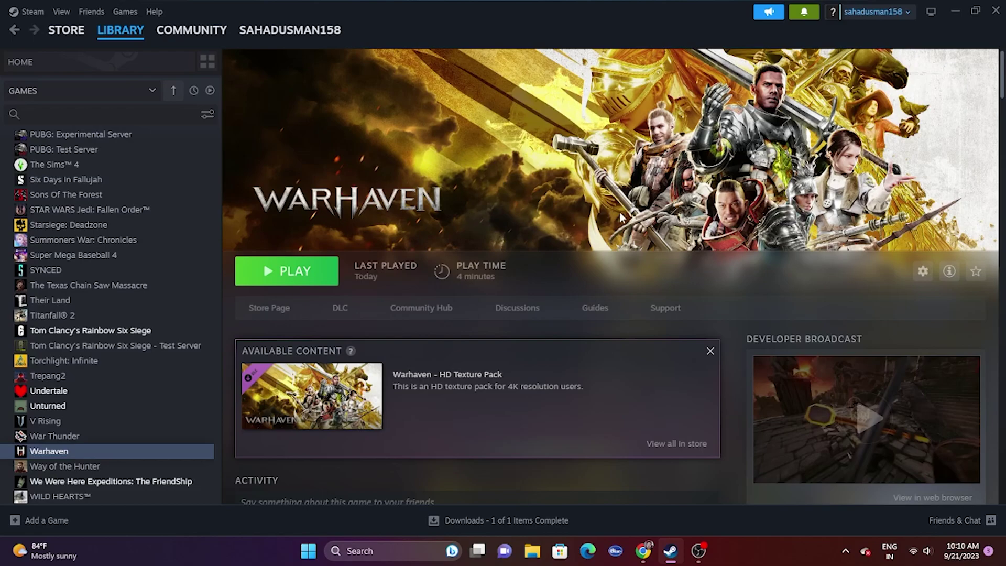
click(697, 550)
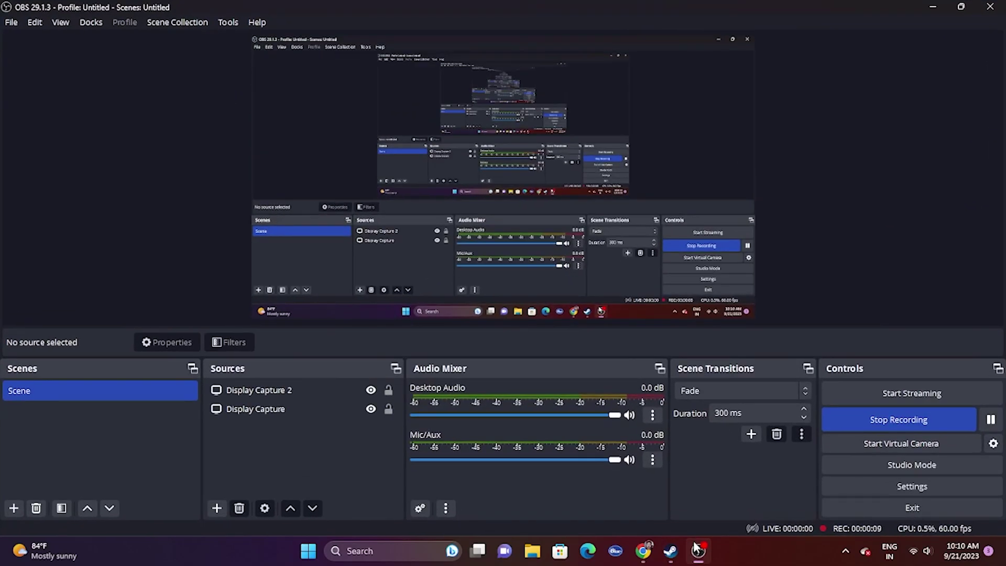
click(697, 549)
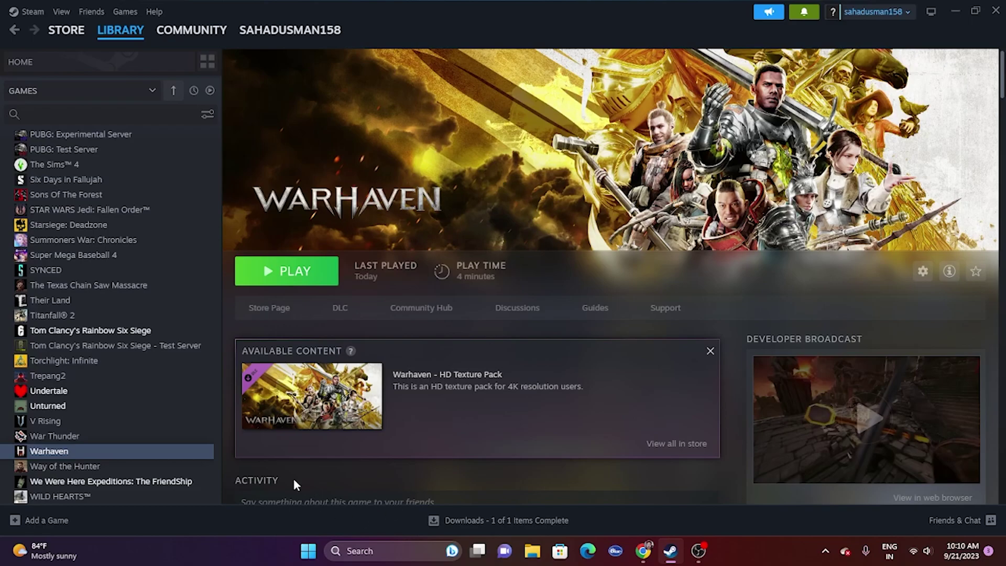
click(308, 548)
click(657, 507)
click(744, 559)
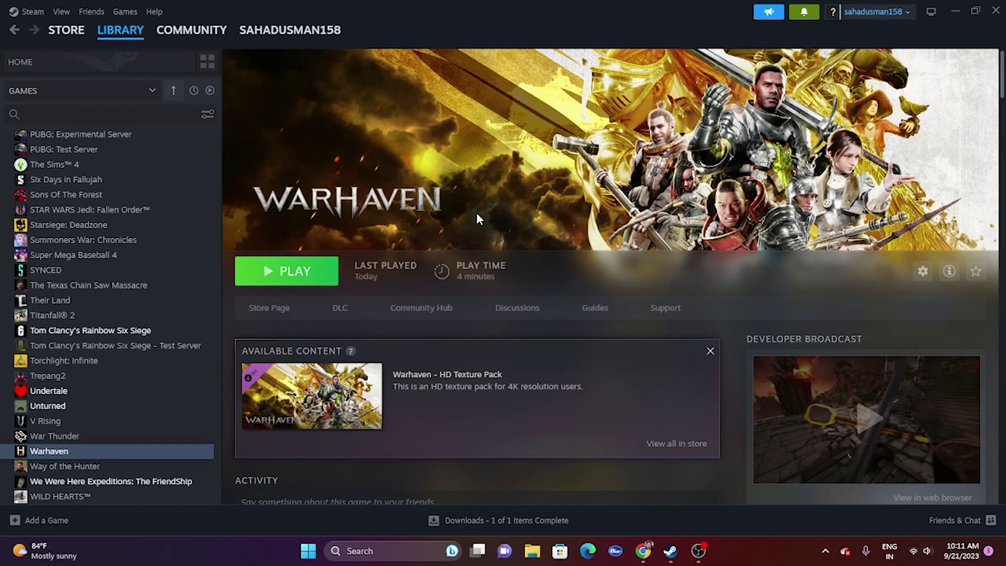
- Open Warhaven's installation folder from the Installed Files section of its properties
right_click(52, 449)
click(85, 433)
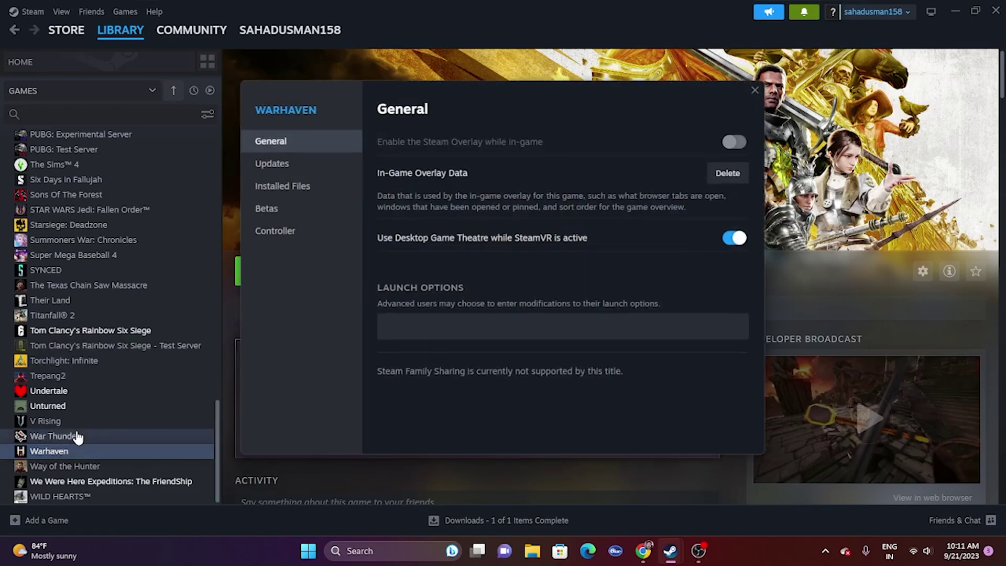
click(309, 195)
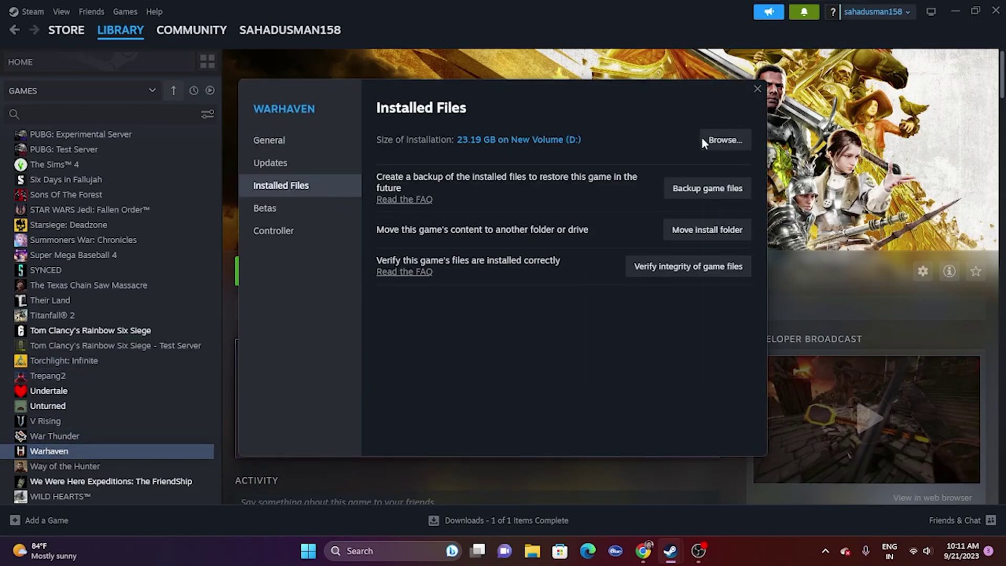
click(722, 138)
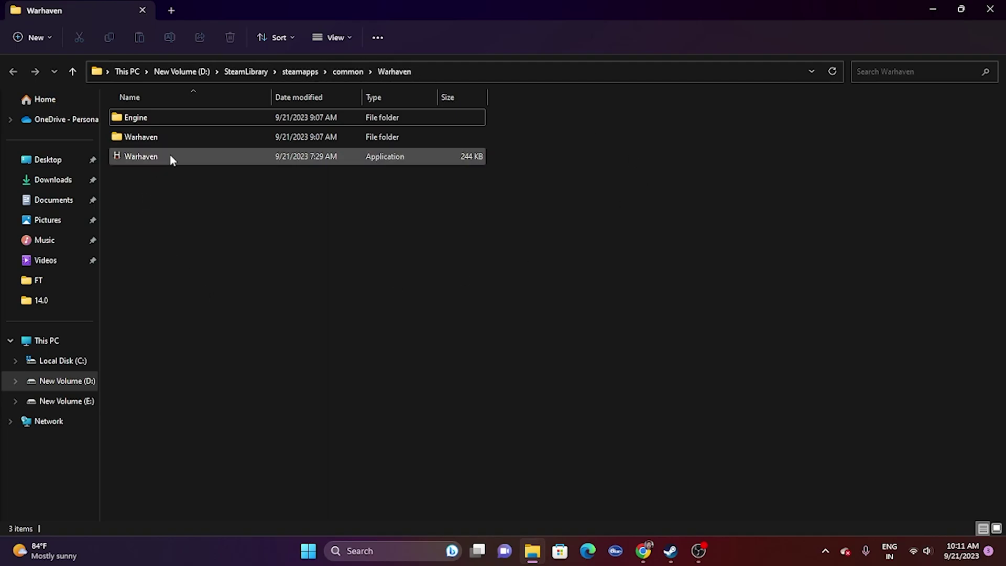
- Set the Warhaven application file to run as an administrator in its compatibility properties and apply the change
click(236, 158)
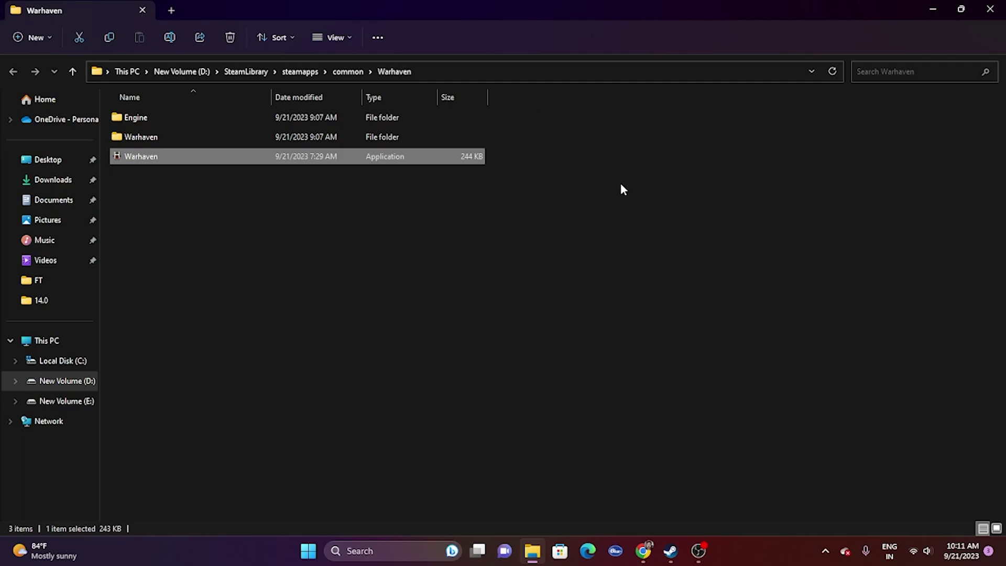
right_click(195, 160)
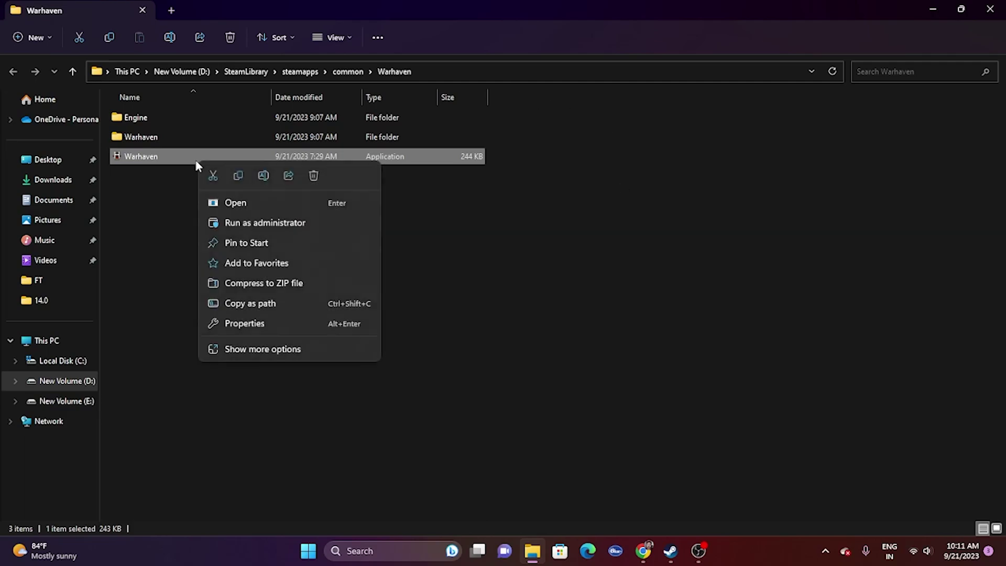
click(248, 349)
click(272, 334)
click(359, 215)
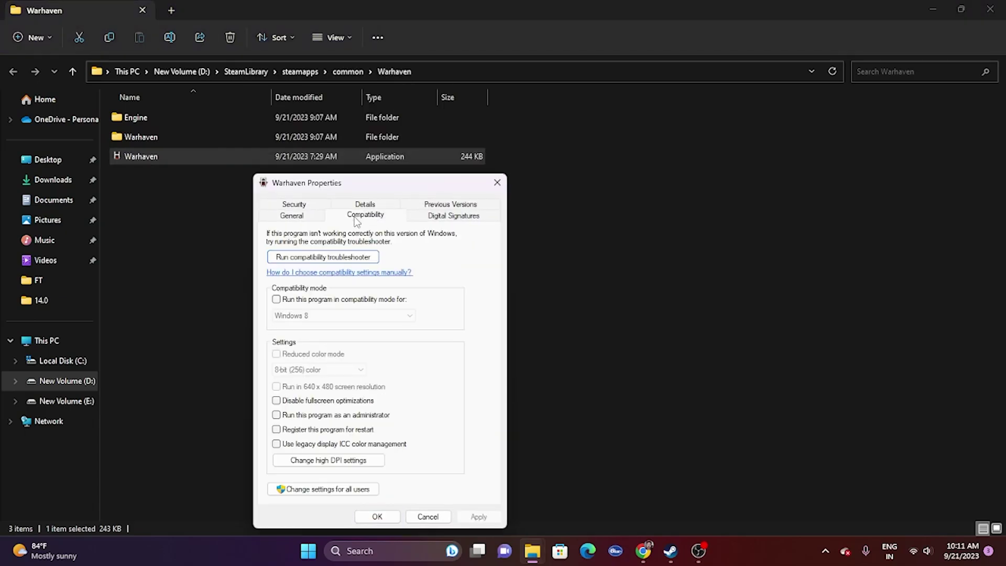
click(277, 415)
click(478, 517)
click(377, 517)
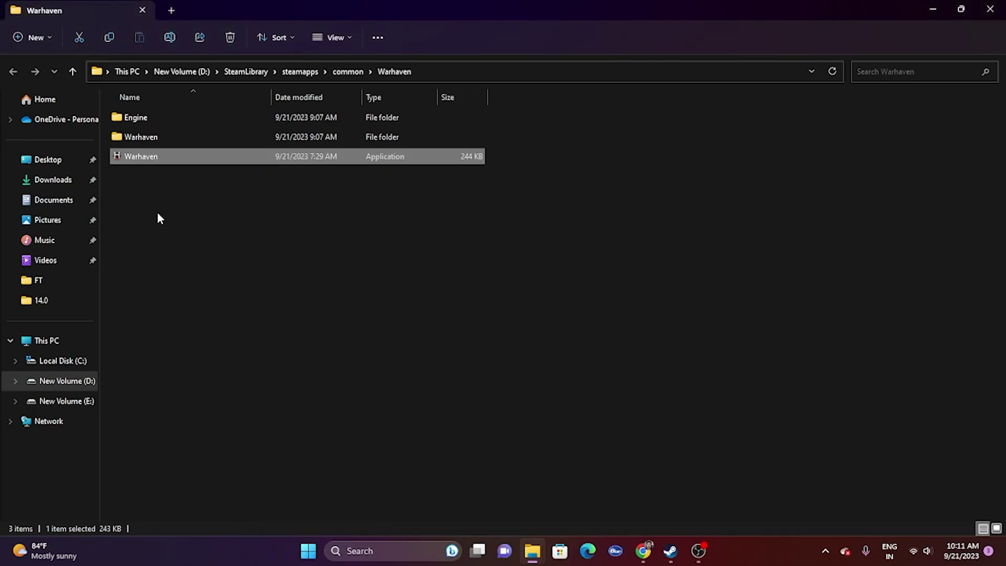
click(219, 266)
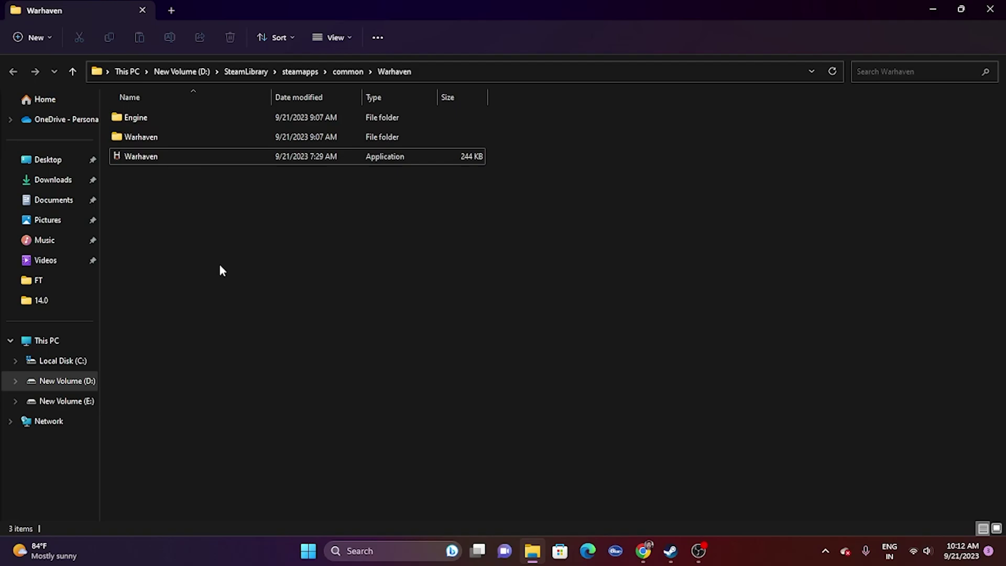
- Turn on compatibility mode for the Warhaven application with Windows 7 and apply it
right_click(173, 160)
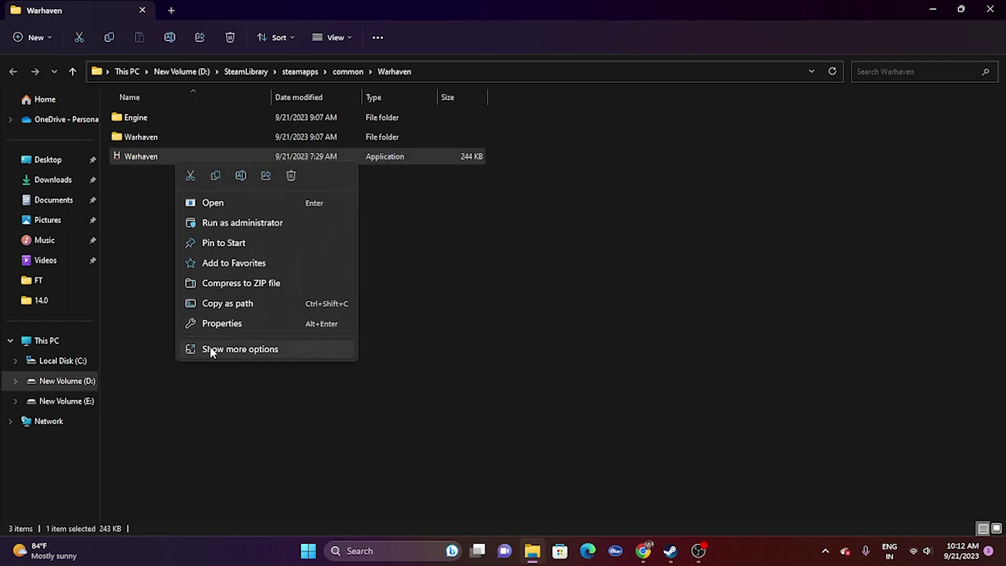
click(210, 349)
click(238, 338)
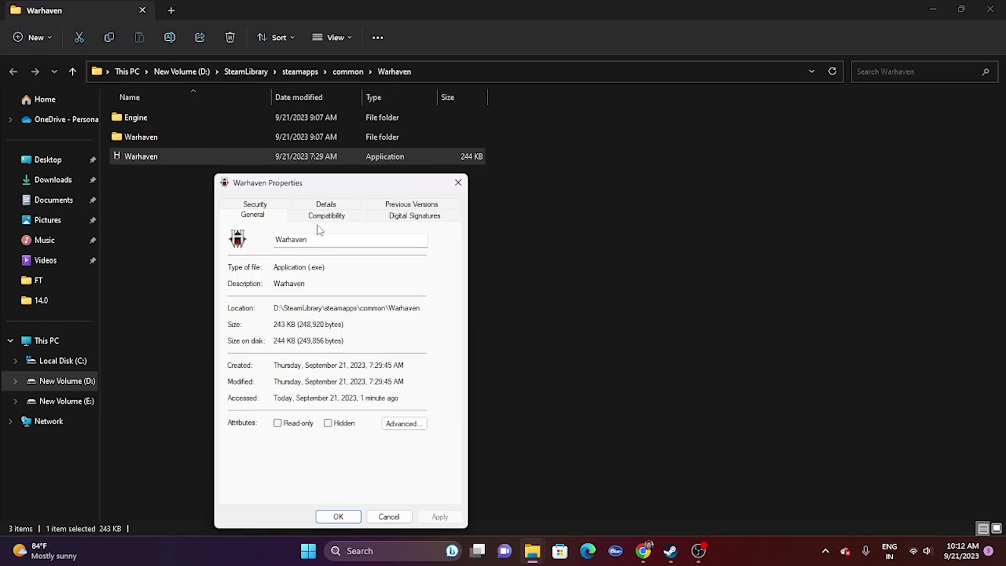
click(320, 218)
click(239, 301)
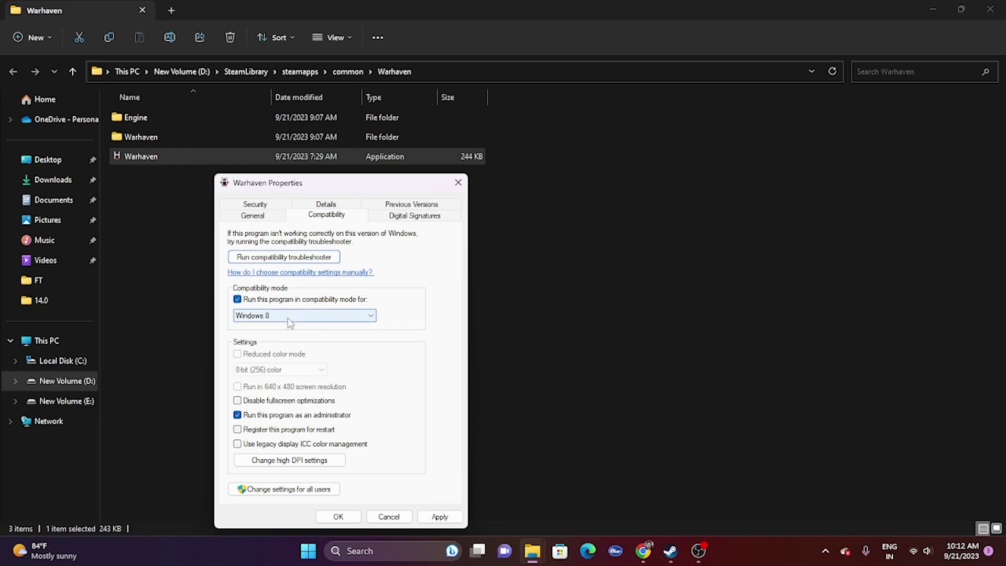
click(288, 317)
click(284, 352)
click(439, 516)
- Switch the Warhaven application's compatibility mode to Windows 8, save it, and close the folder and the game's properties
click(284, 316)
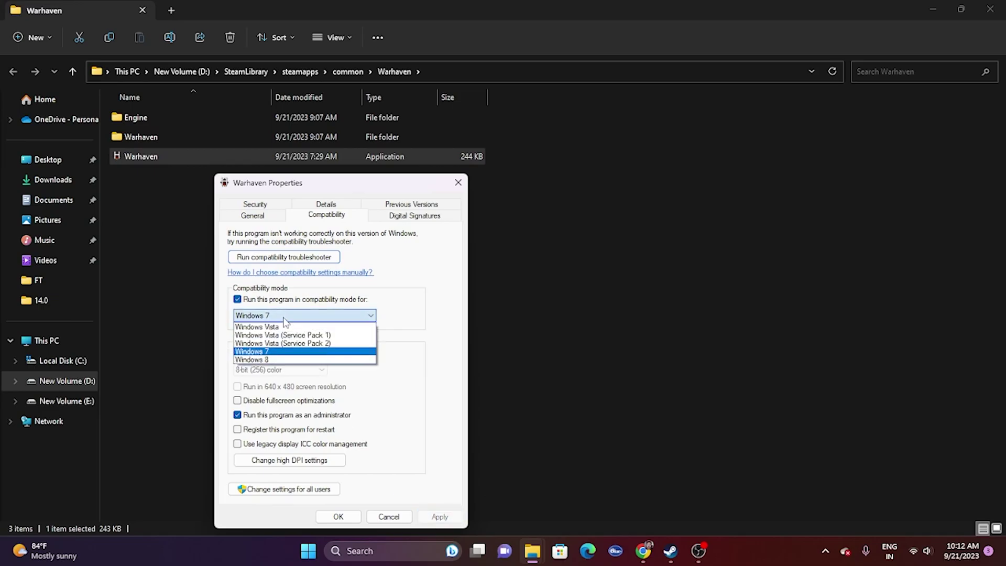
click(283, 359)
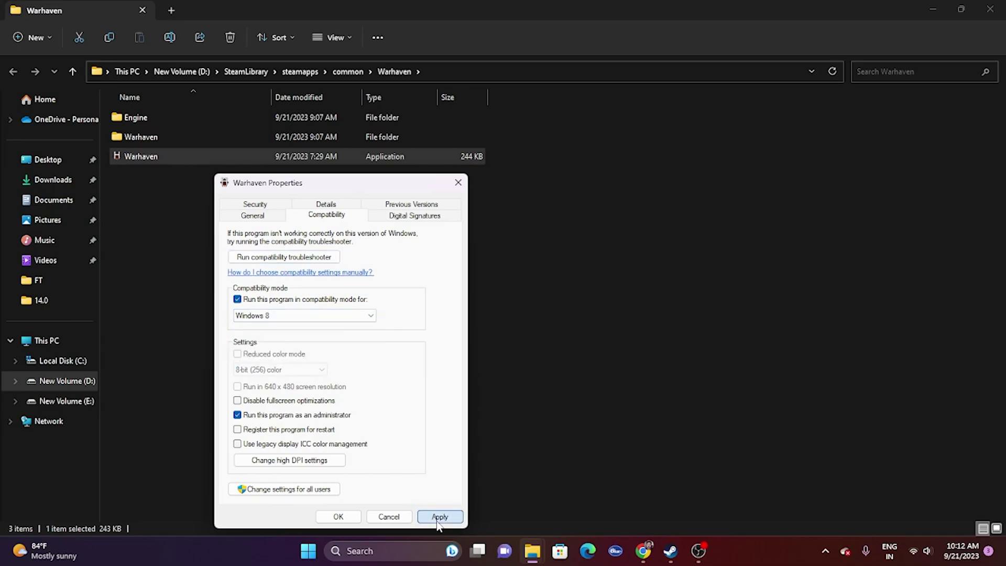
click(338, 517)
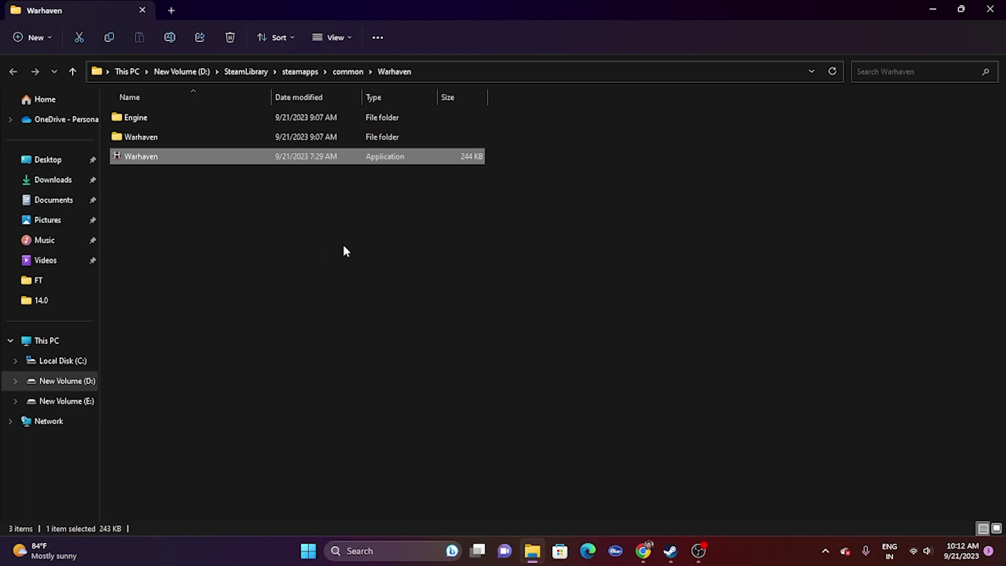
click(989, 10)
click(757, 88)
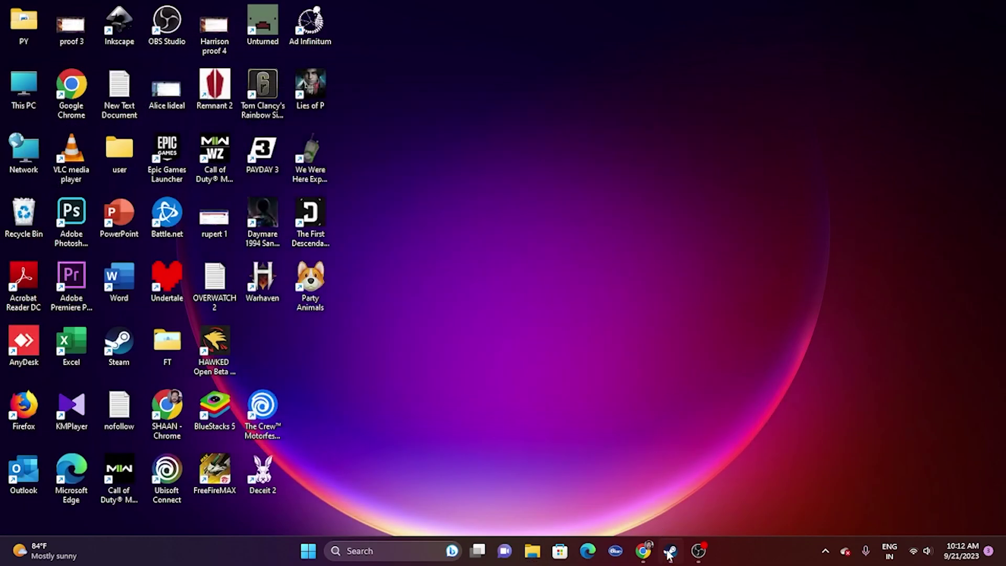
- Open the Date & time page in Windows Settings and check the automatic time and time zone options
click(670, 551)
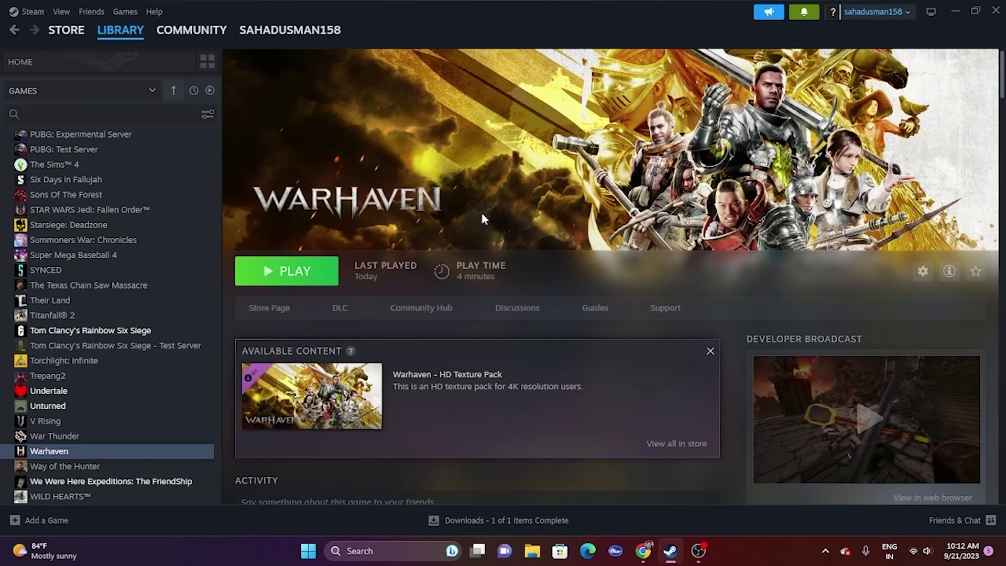
click(957, 13)
click(396, 545)
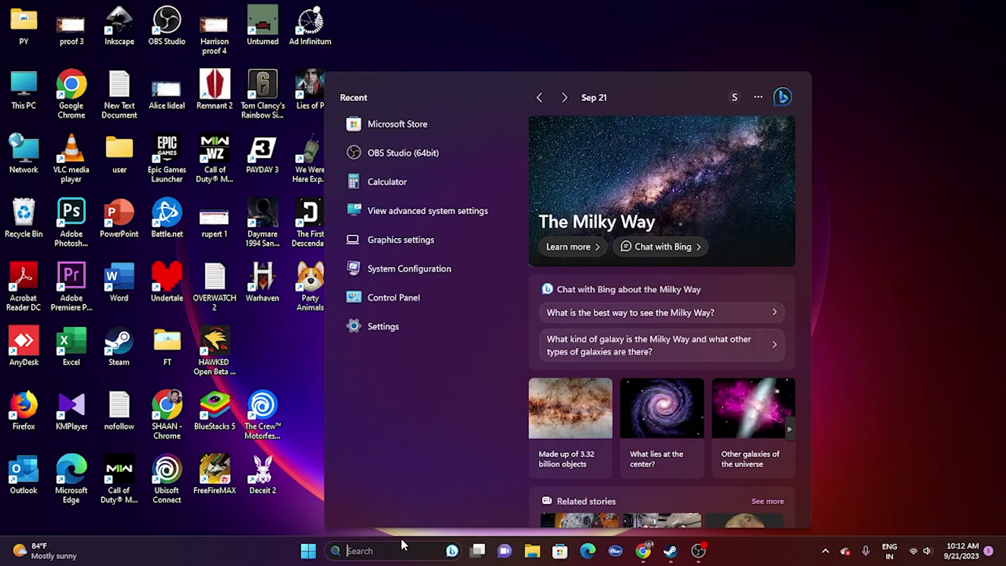
click(393, 324)
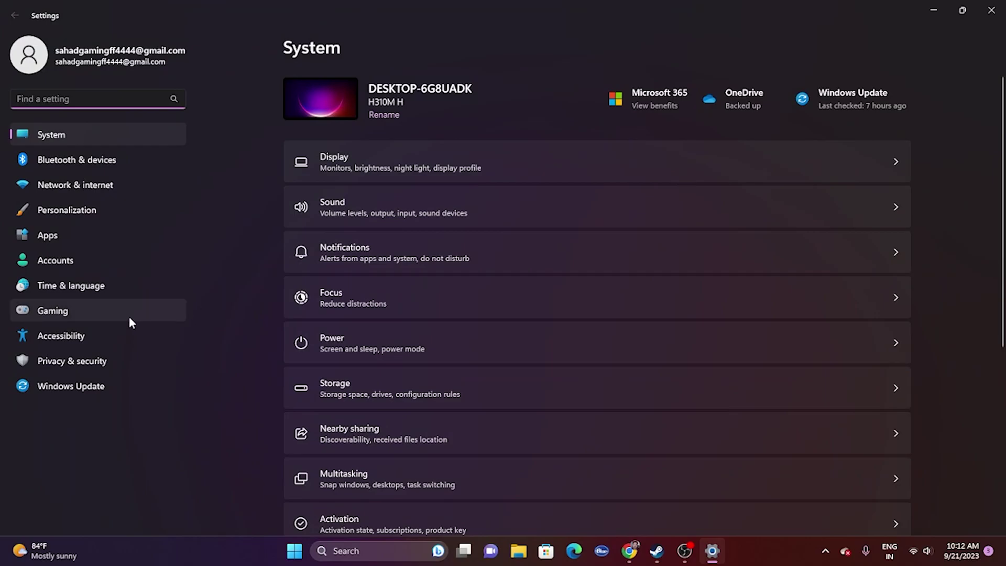
click(105, 286)
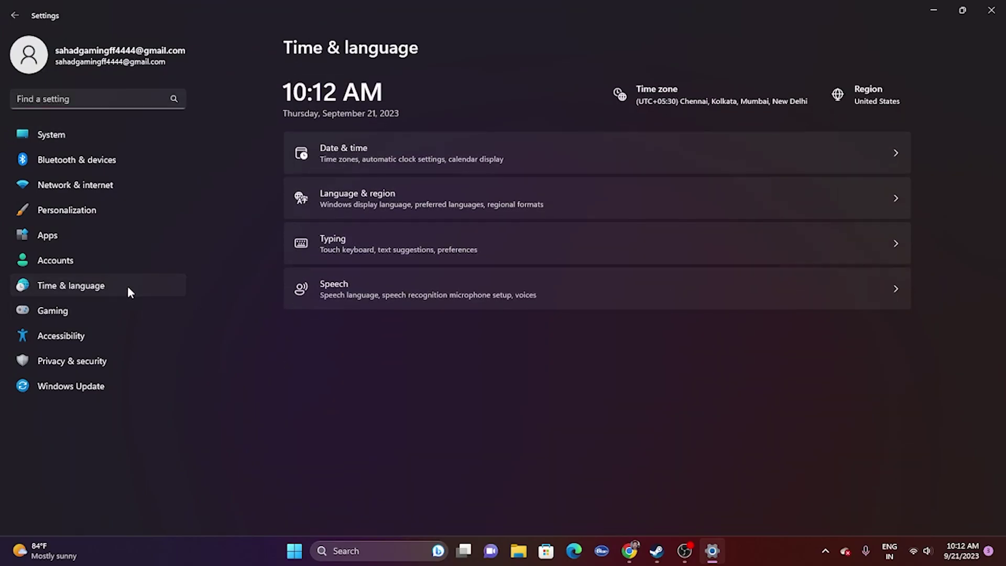
click(389, 149)
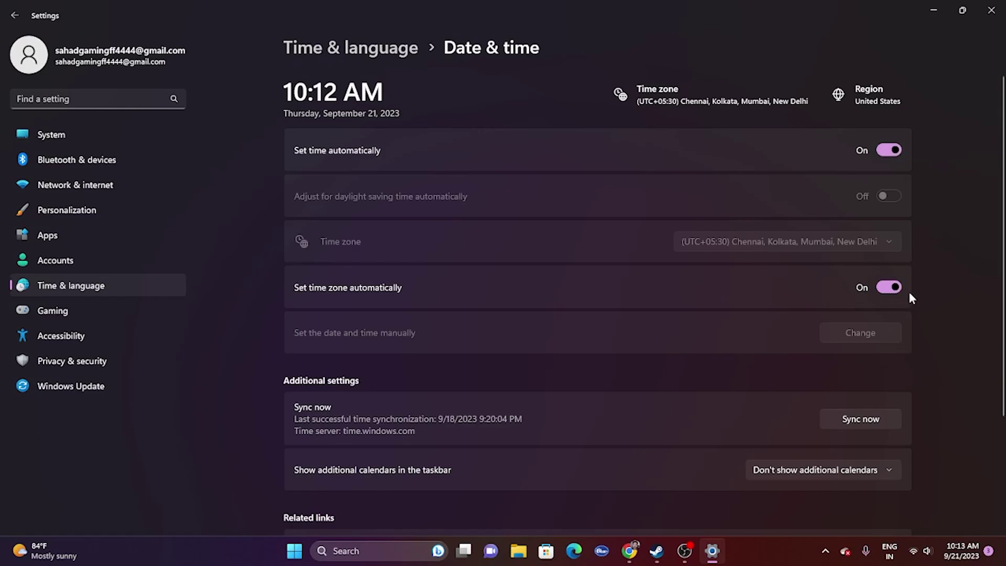
click(14, 16)
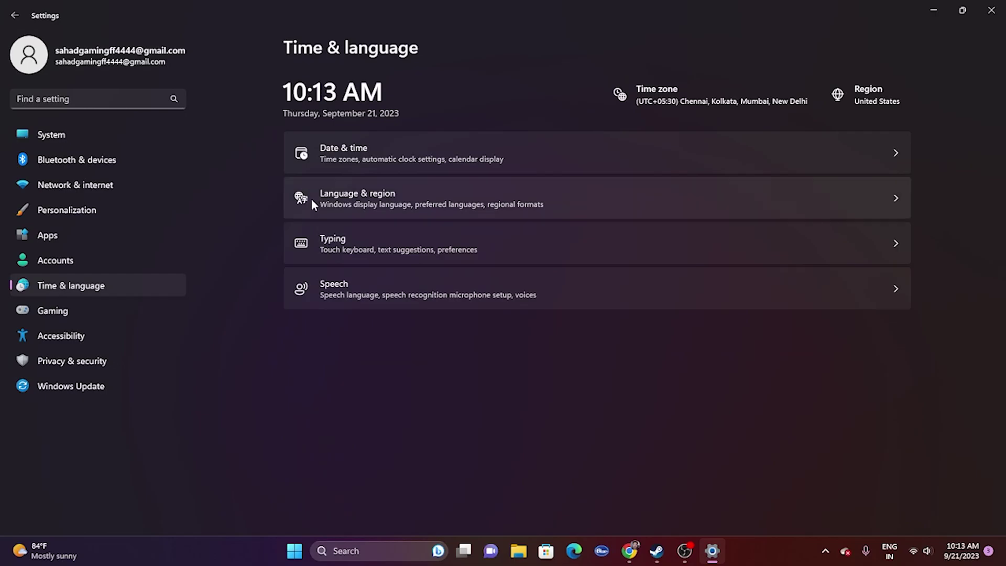
- Check the country or region choices under Language & region, keep the current selection, and close Settings
click(366, 193)
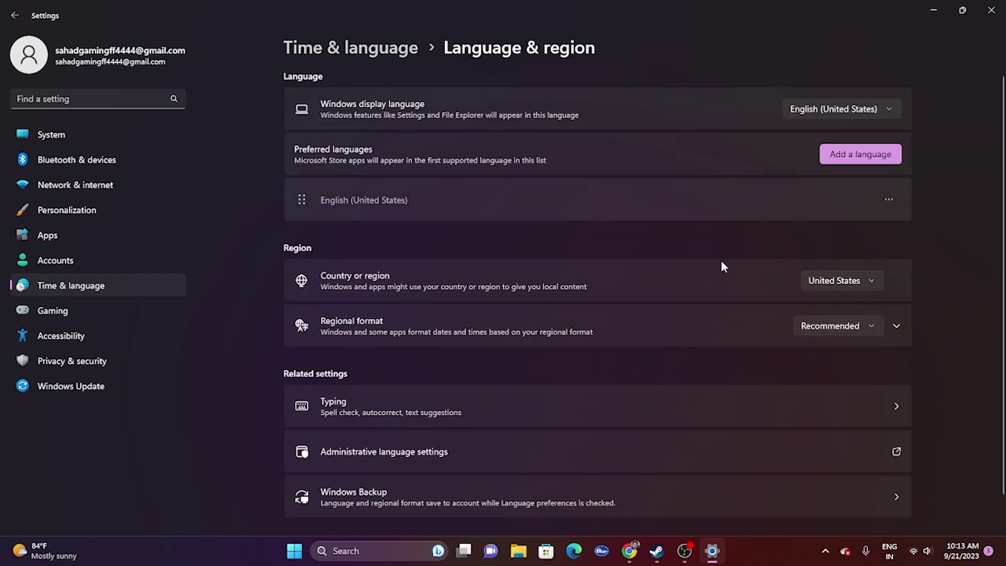
click(872, 277)
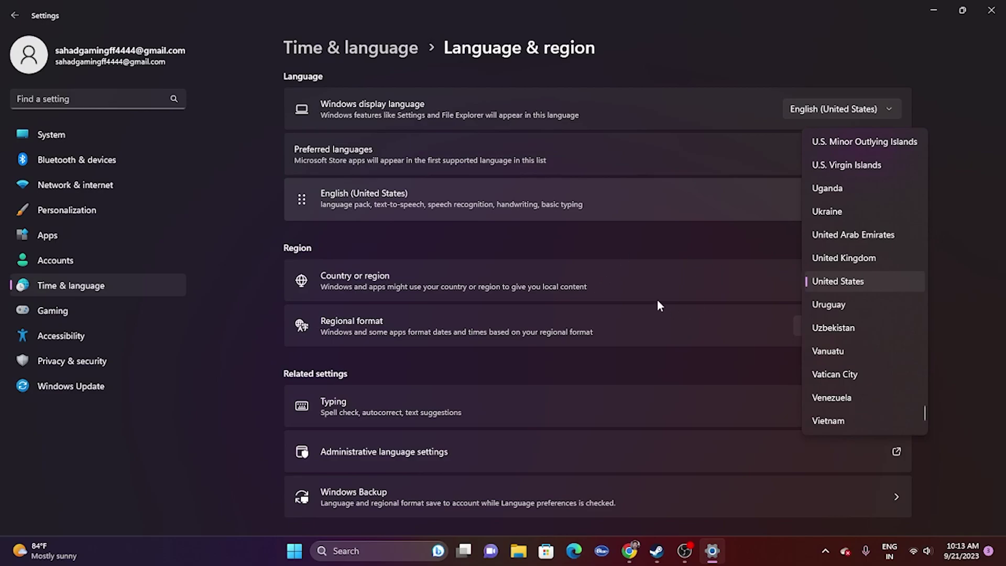
click(979, 291)
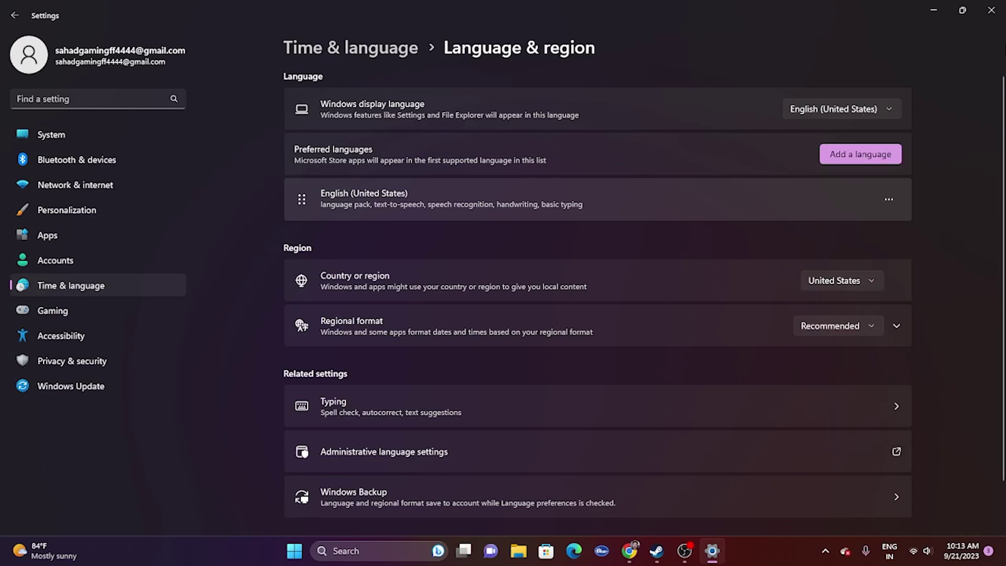
click(998, 7)
- Look through the My Games folder in Documents using File Explorer, and close the window
click(674, 544)
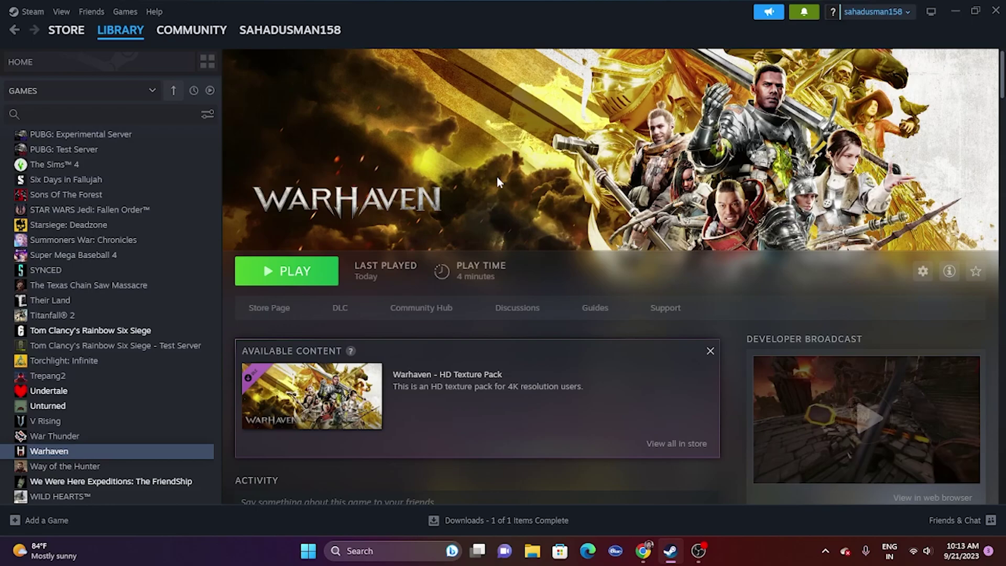
click(532, 551)
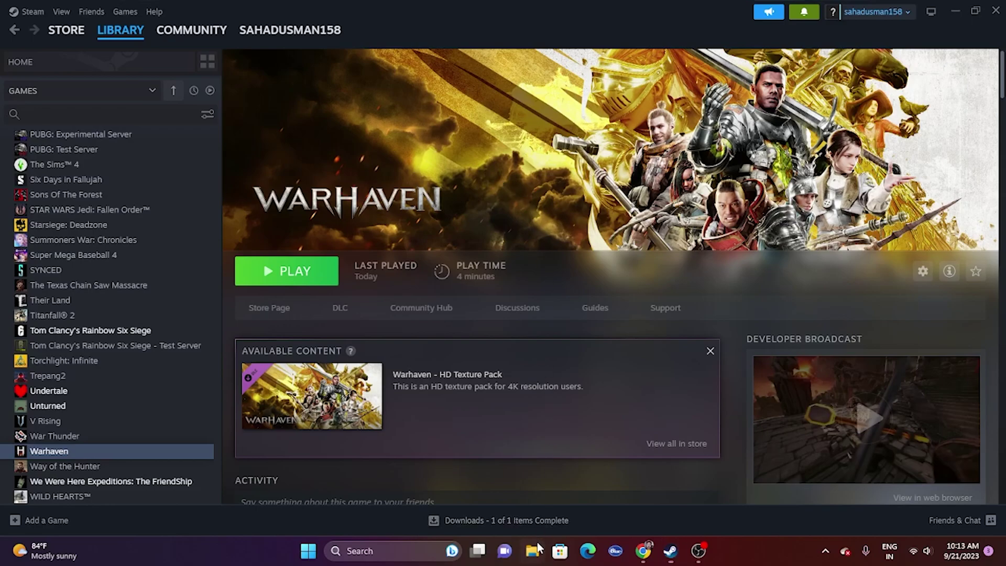
click(48, 341)
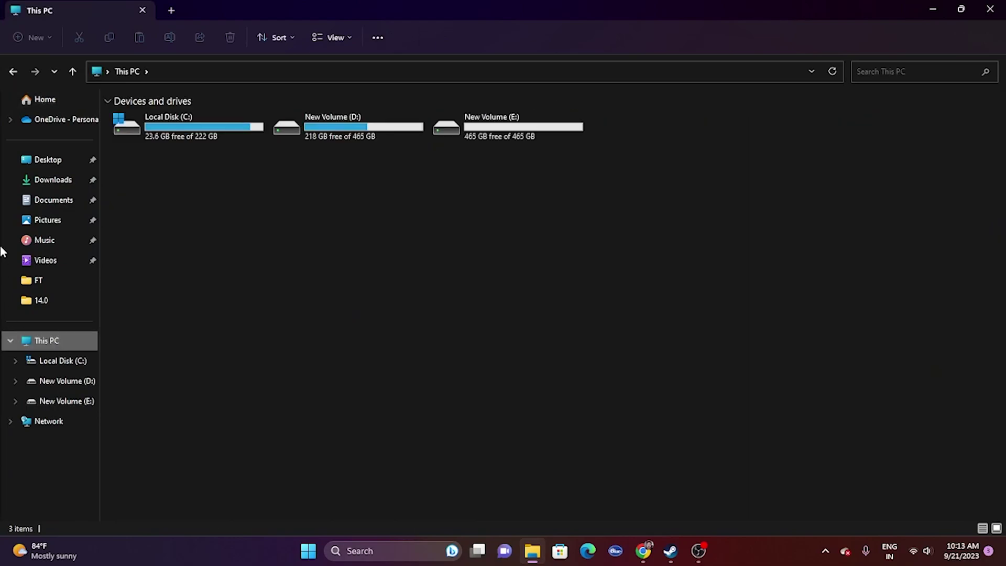
click(62, 202)
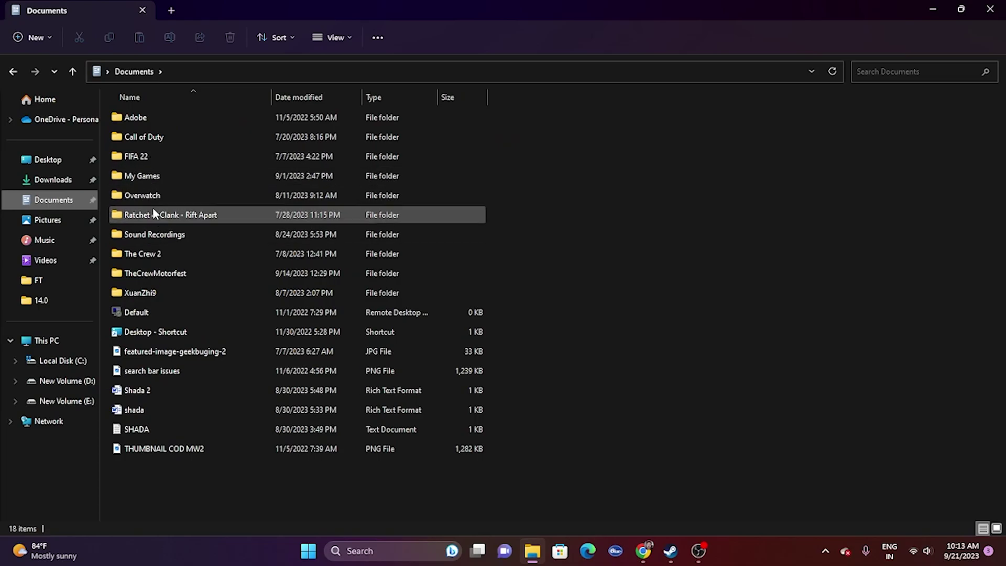
double_click(131, 179)
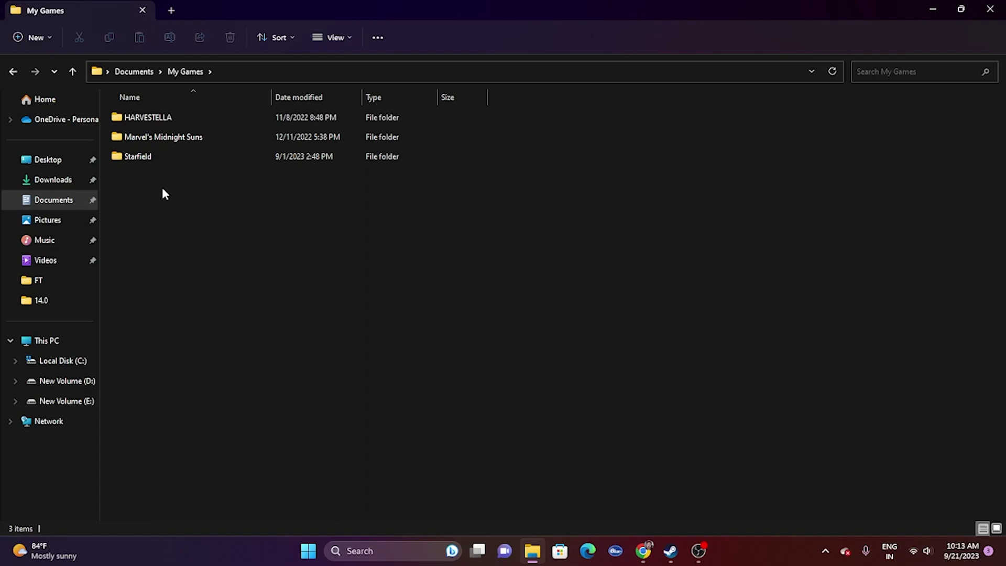
click(989, 9)
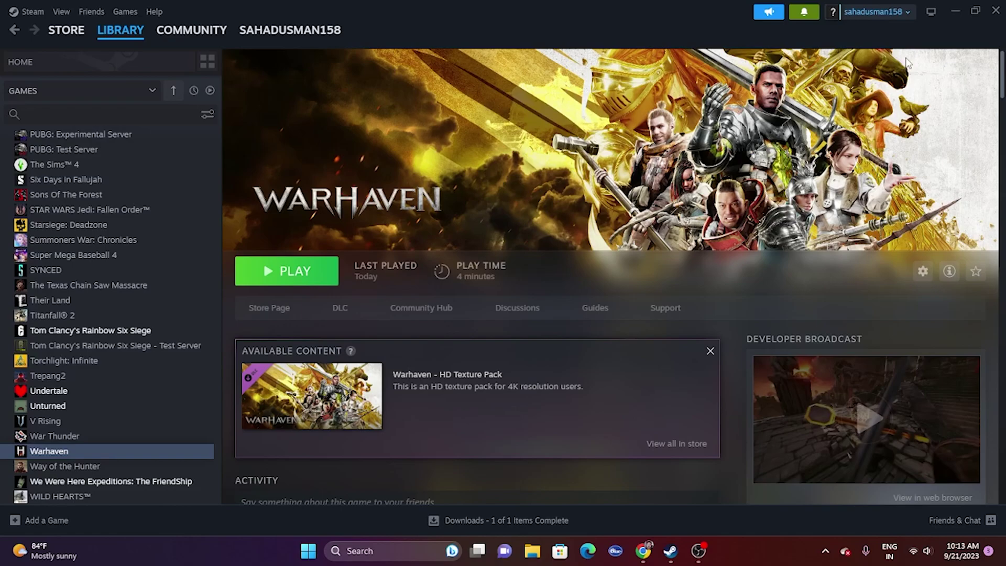
- Open the list of apps allowed through Windows Defender Firewall in Control Panel and look through it for Warhaven
click(959, 10)
click(389, 548)
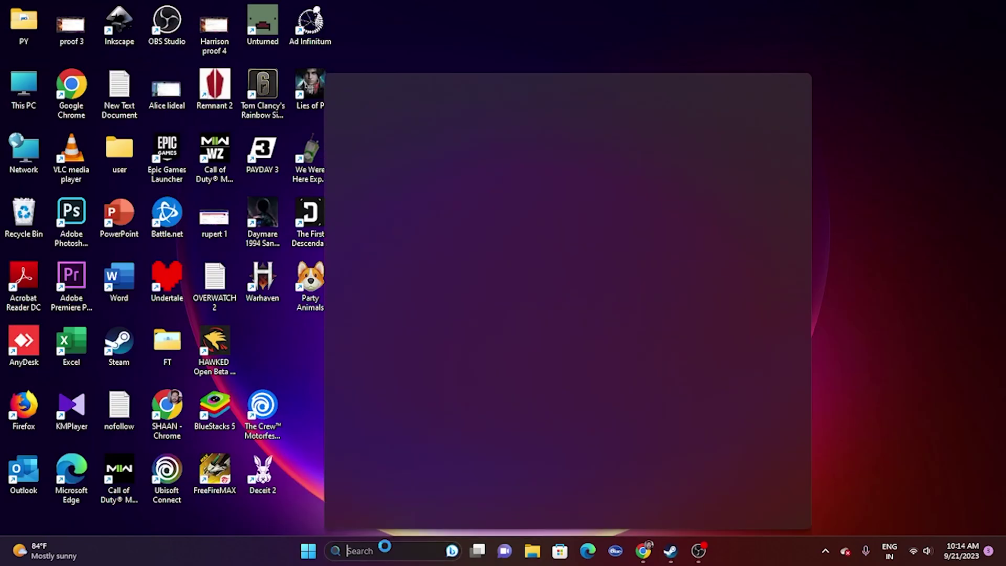
click(395, 296)
click(367, 101)
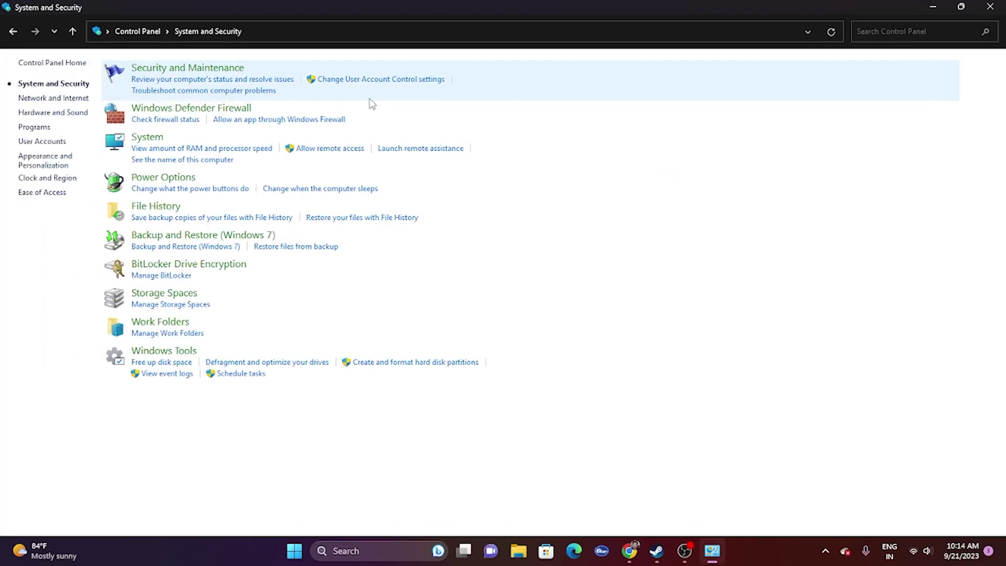
click(209, 110)
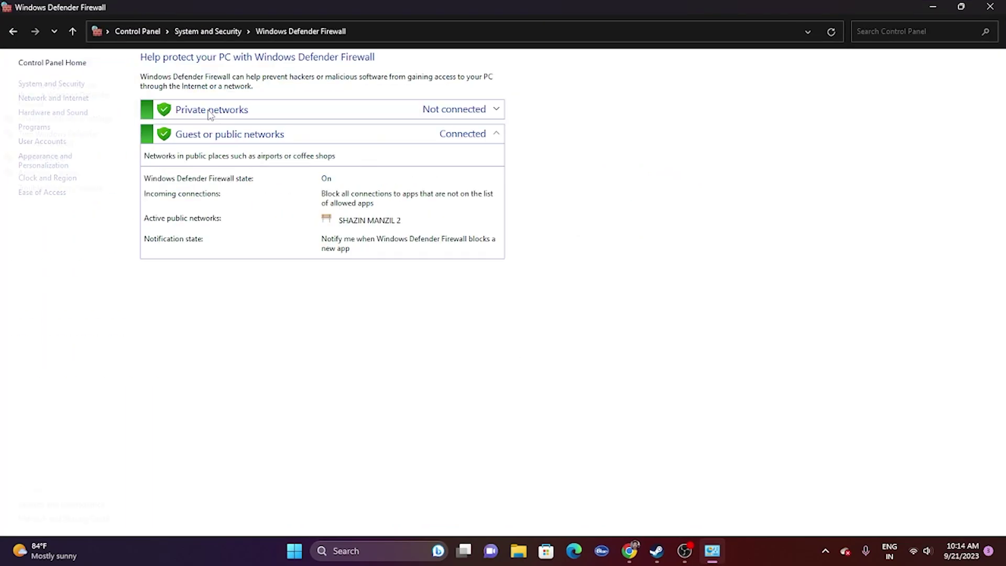
click(27, 99)
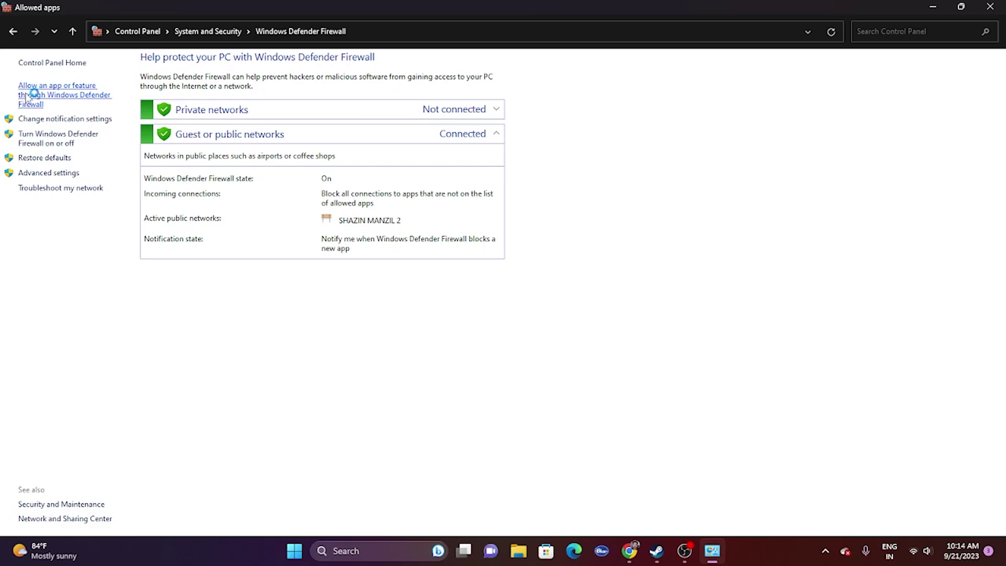
scroll(394, 240, down, 12)
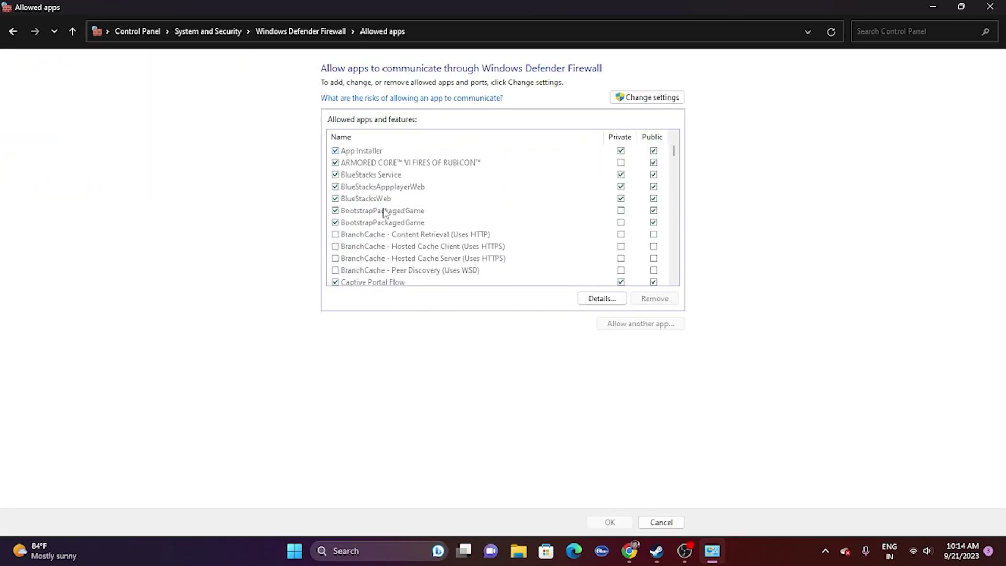
scroll(385, 203, down, 12)
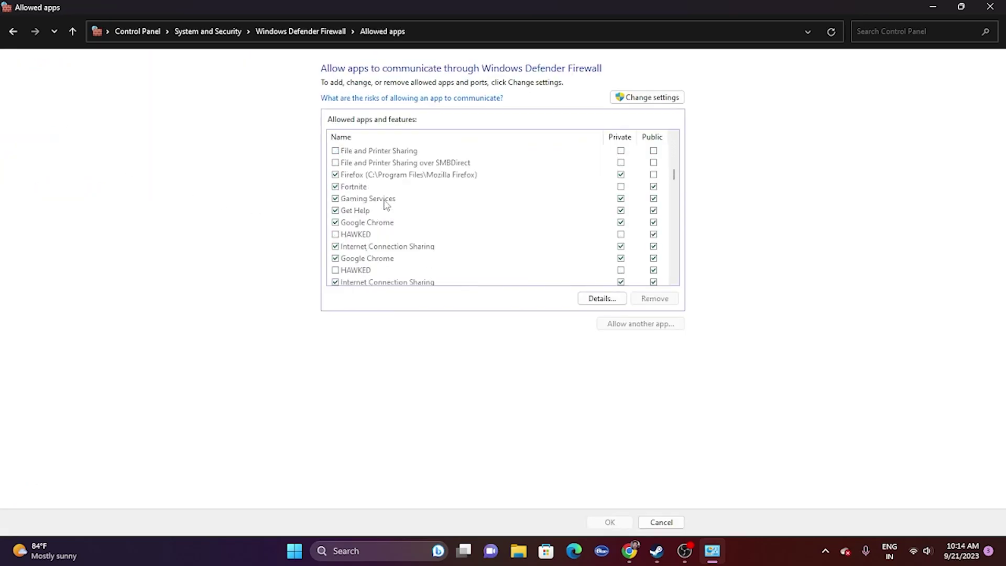
scroll(385, 203, down, 14)
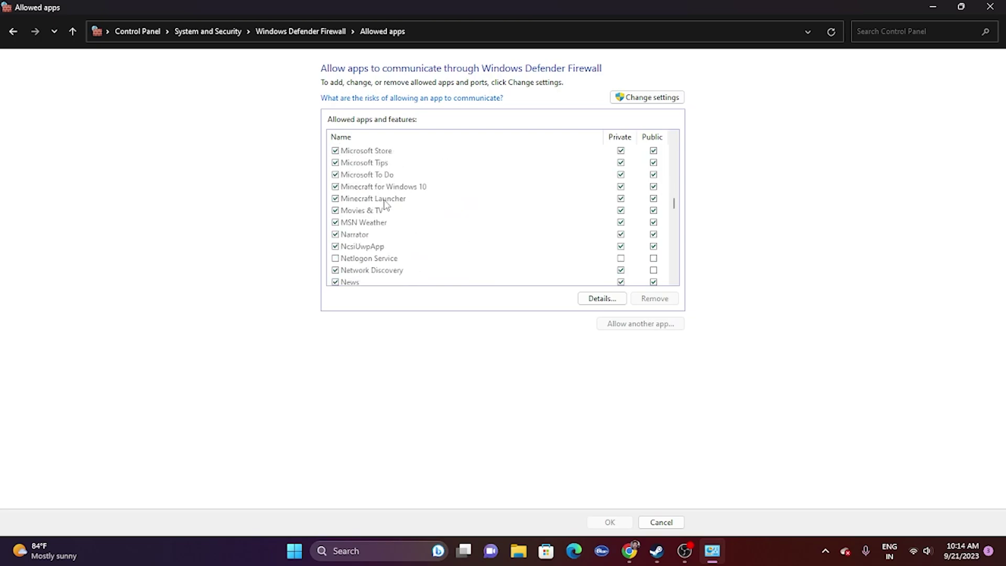
scroll(385, 203, down, 14)
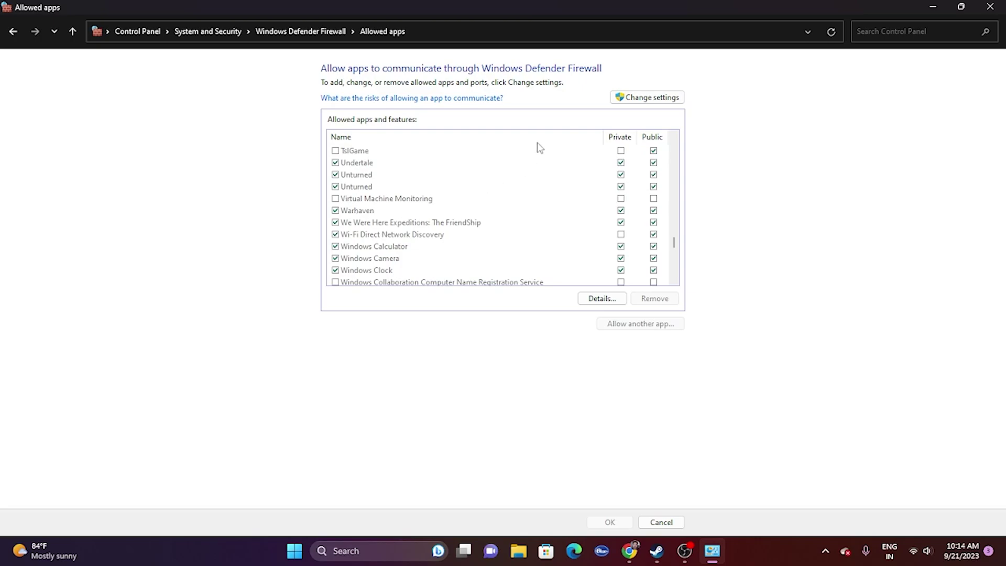
- Add the Warhaven application from SteamLibrary\steamapps\common\Warhaven on drive D: to the firewall's allowed apps, and close the window
click(649, 101)
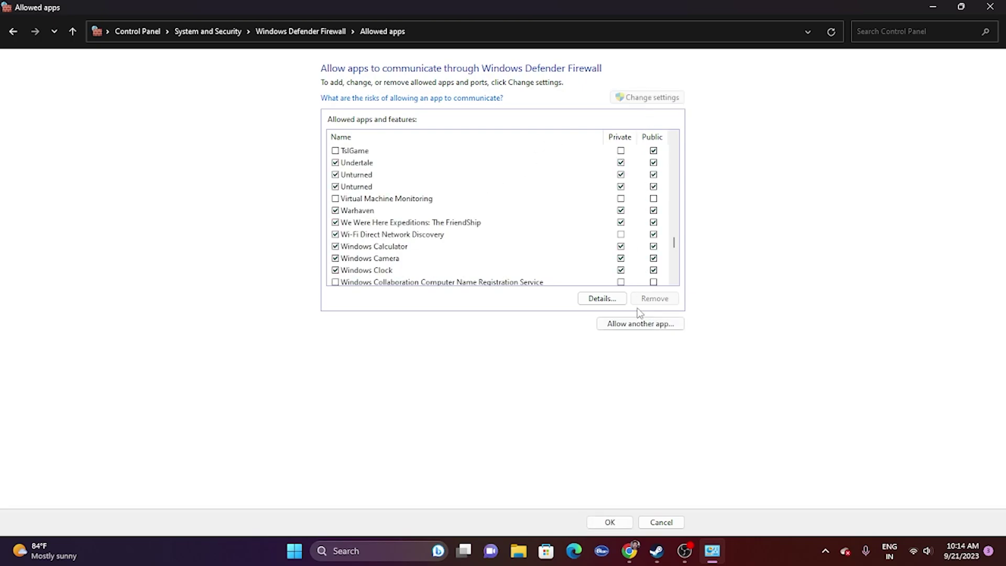
click(643, 323)
click(596, 336)
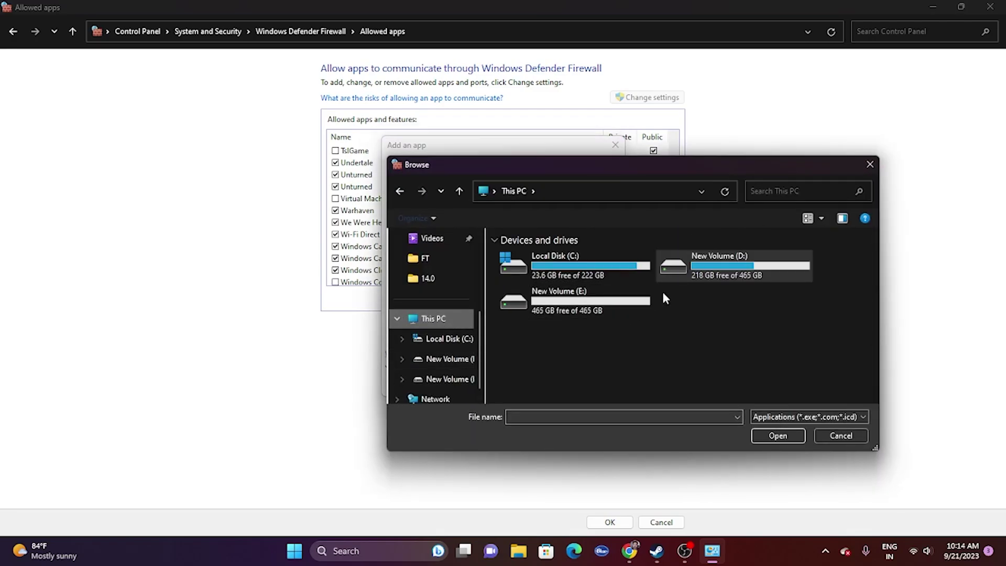
double_click(712, 266)
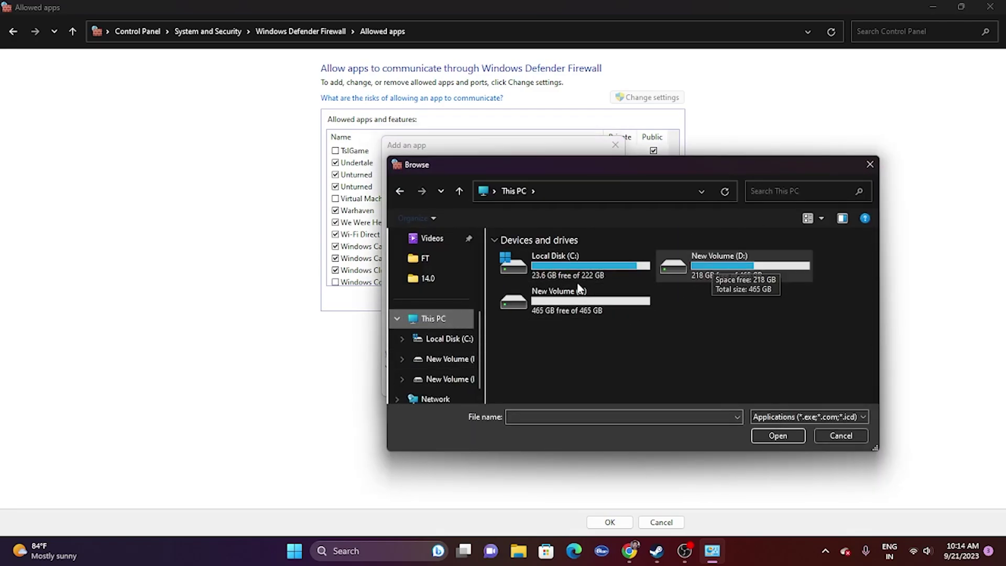
double_click(551, 278)
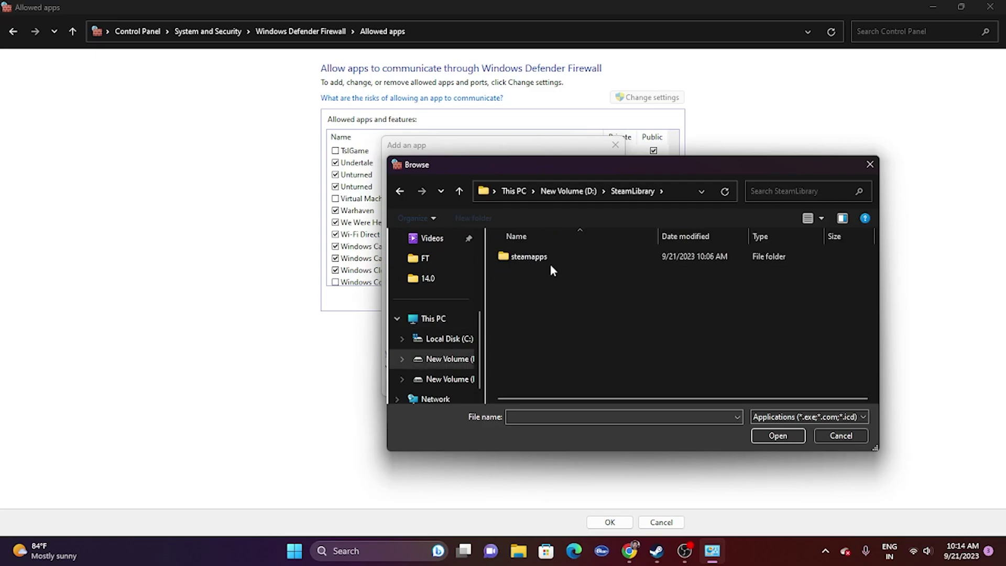
double_click(552, 255)
double_click(552, 254)
scroll(564, 260, down, 3)
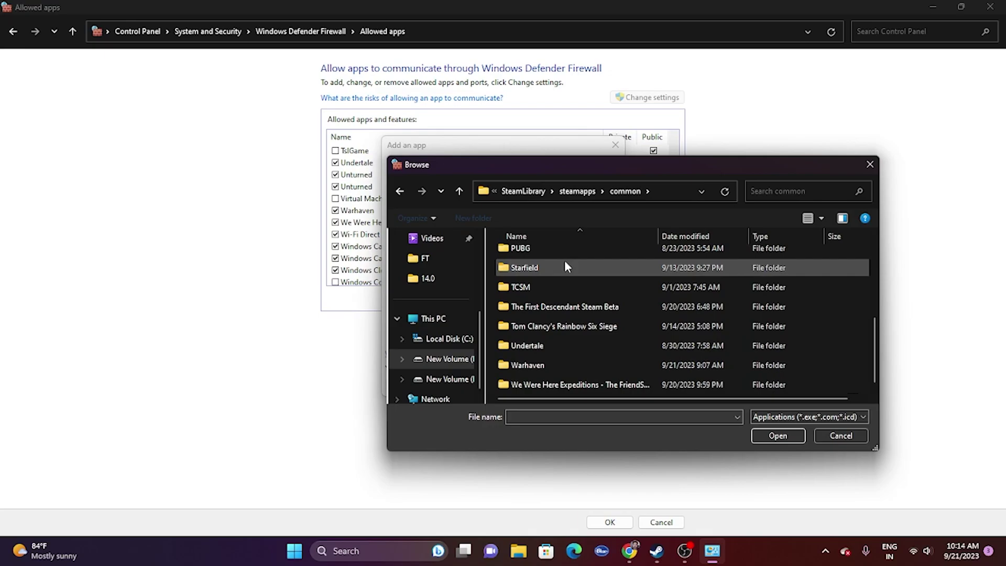
double_click(553, 362)
click(542, 299)
click(777, 435)
click(546, 385)
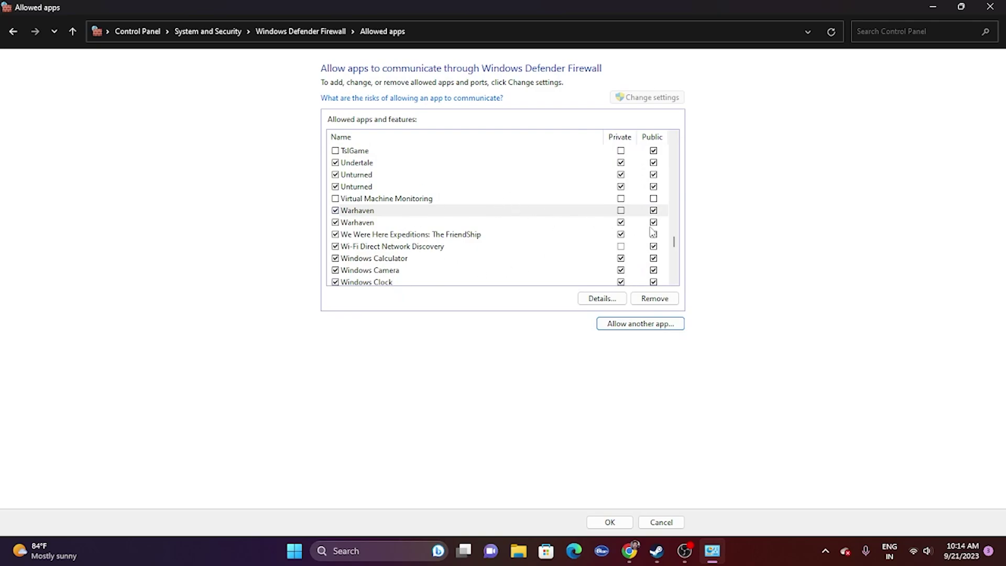
click(990, 7)
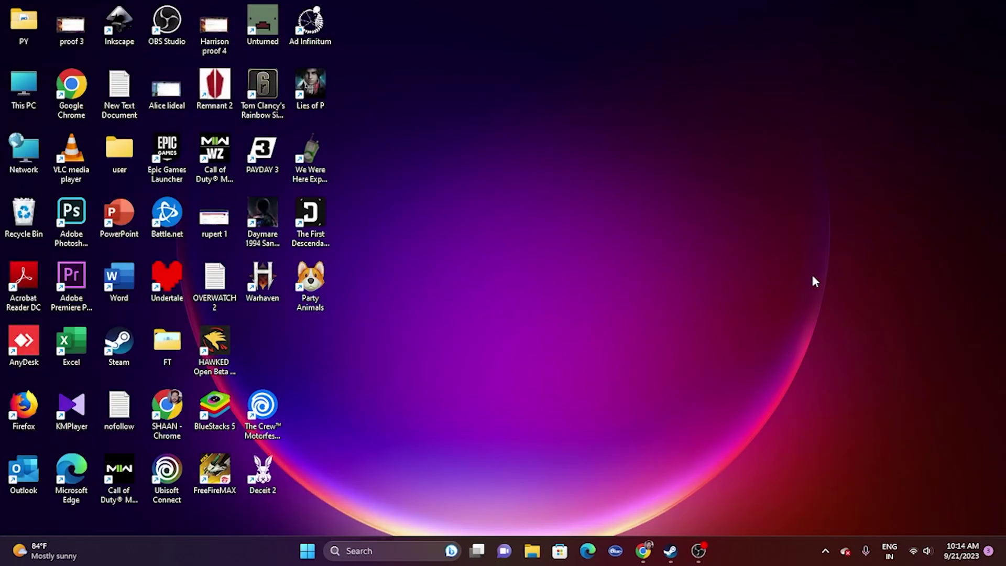
- Return to Steam, open Task Manager to review the running apps and background processes, and close it
click(670, 550)
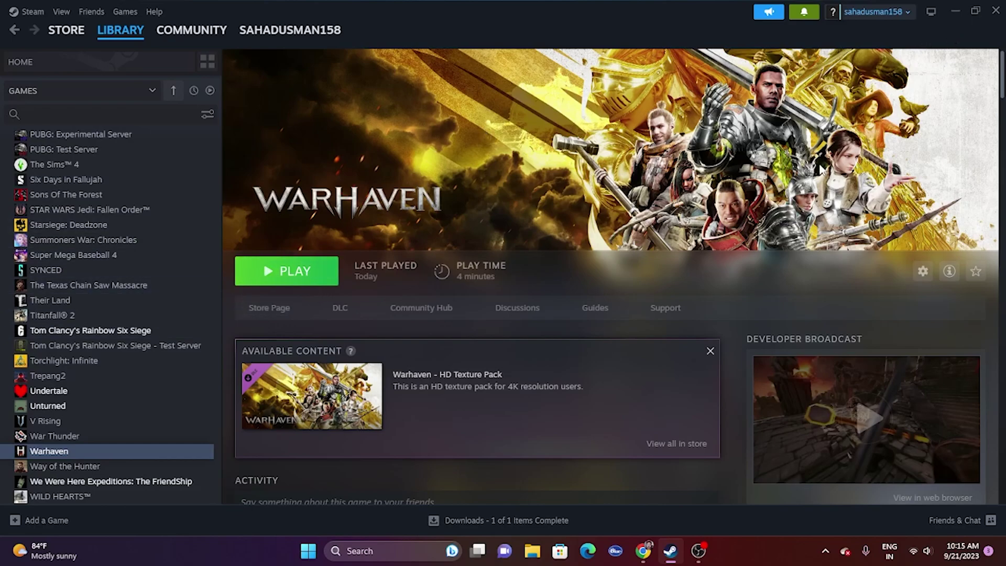
right_click(314, 550)
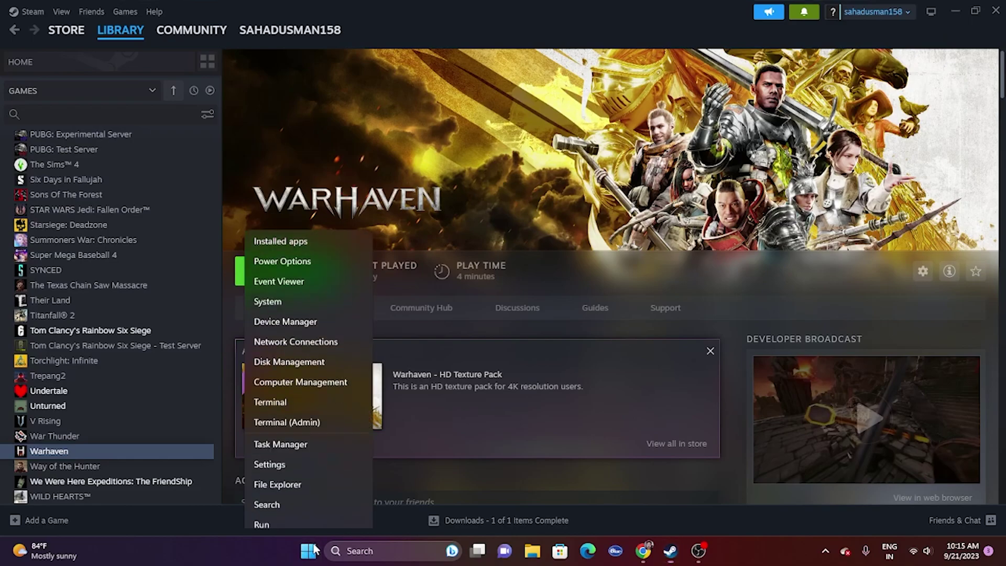
click(307, 398)
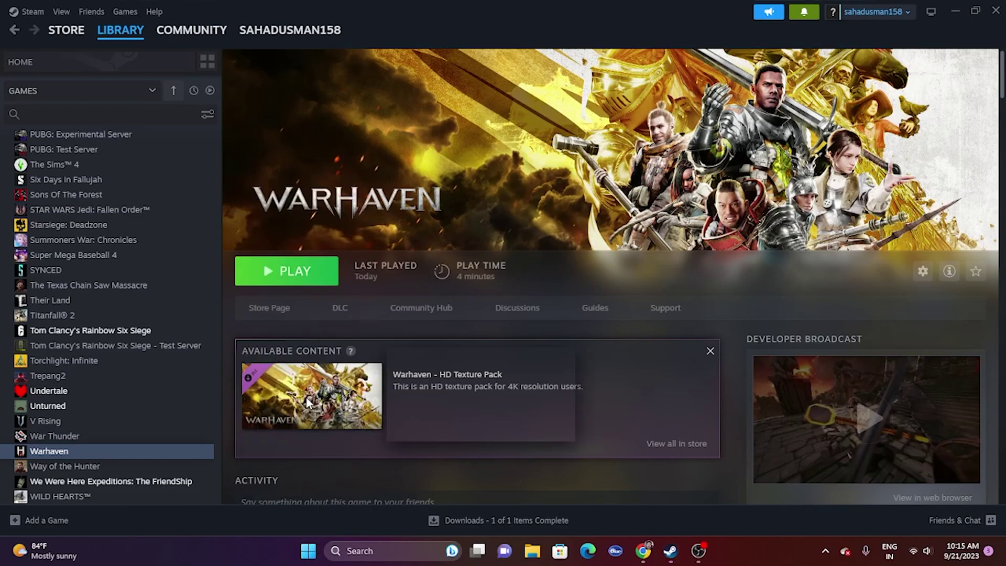
click(276, 11)
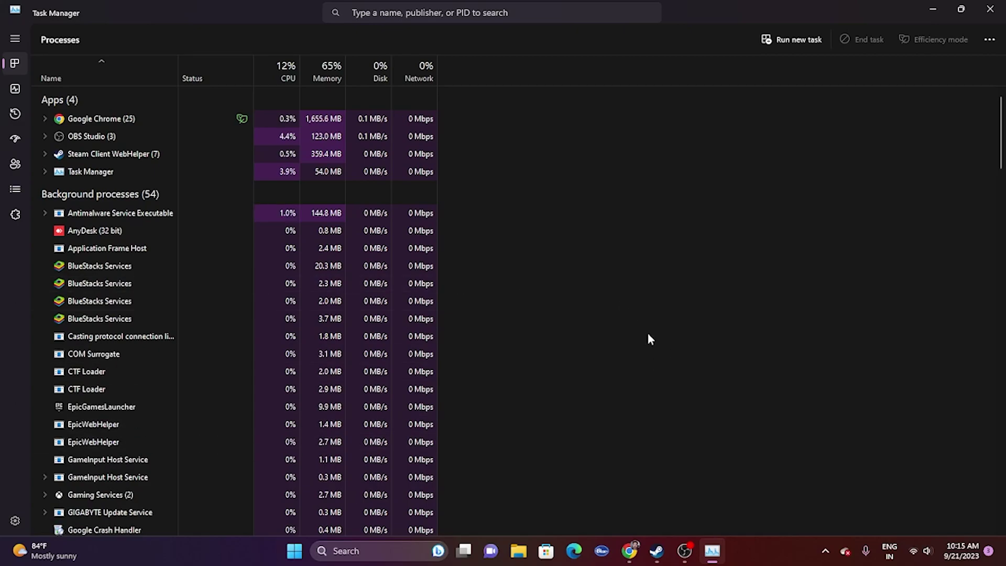
click(989, 9)
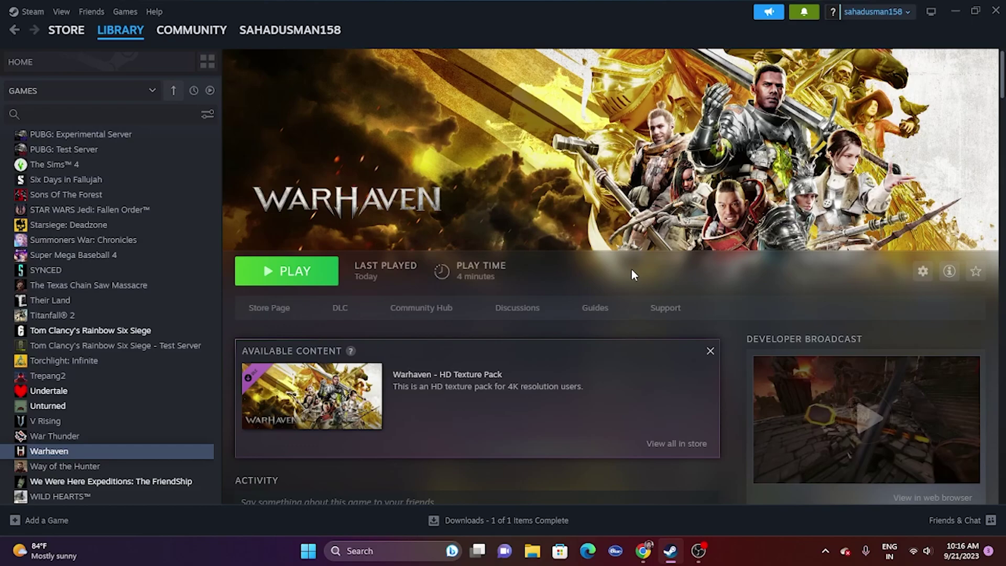
- Disable all services in System Configuration, hide all Microsoft services, apply the settings and exit without restarting
click(380, 554)
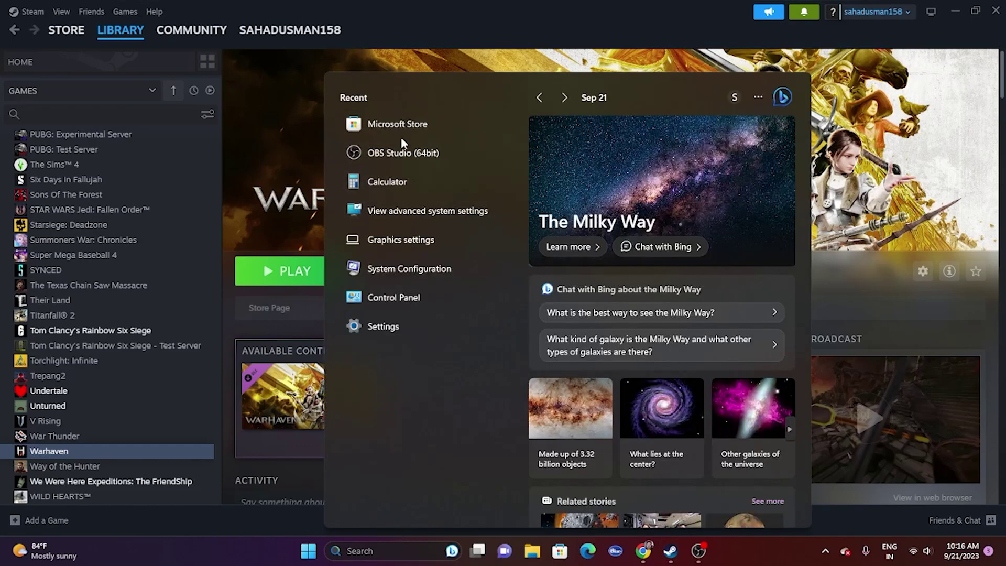
click(398, 268)
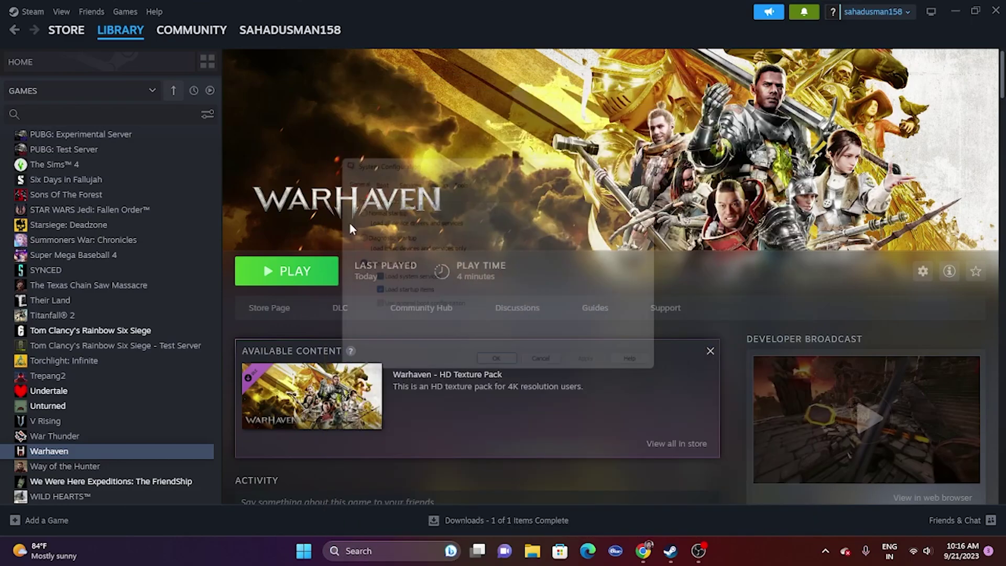
click(404, 177)
click(640, 341)
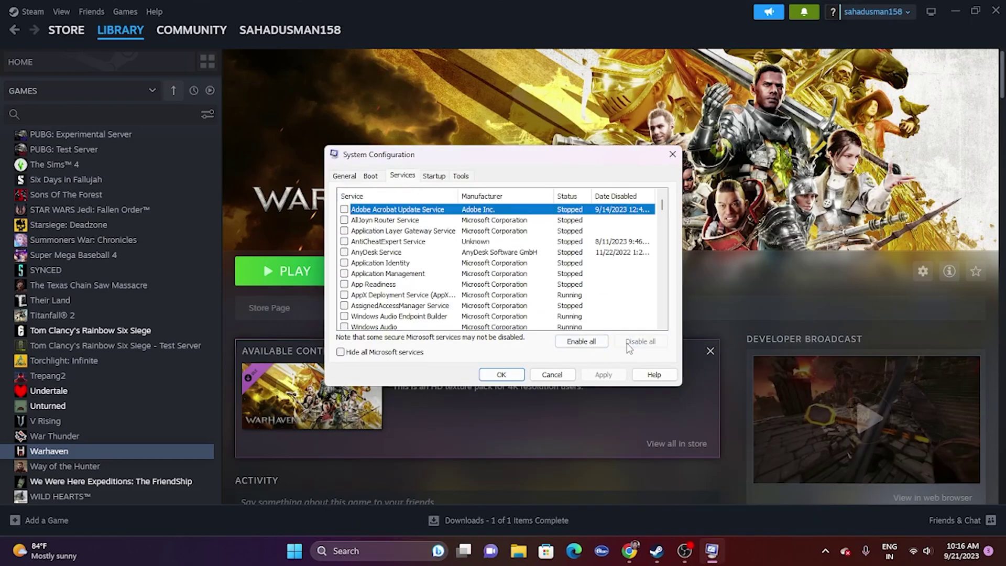
click(386, 352)
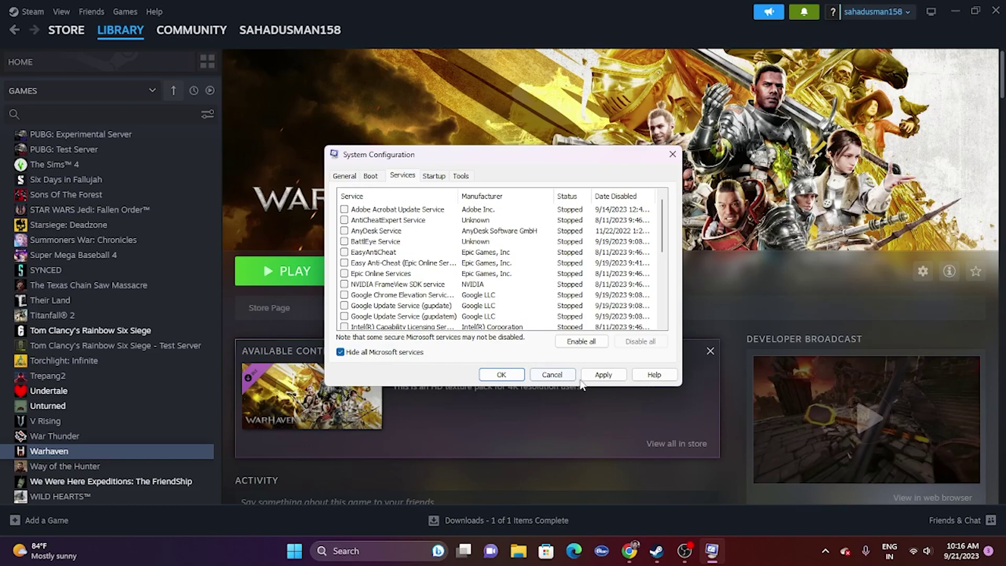
click(603, 374)
click(501, 374)
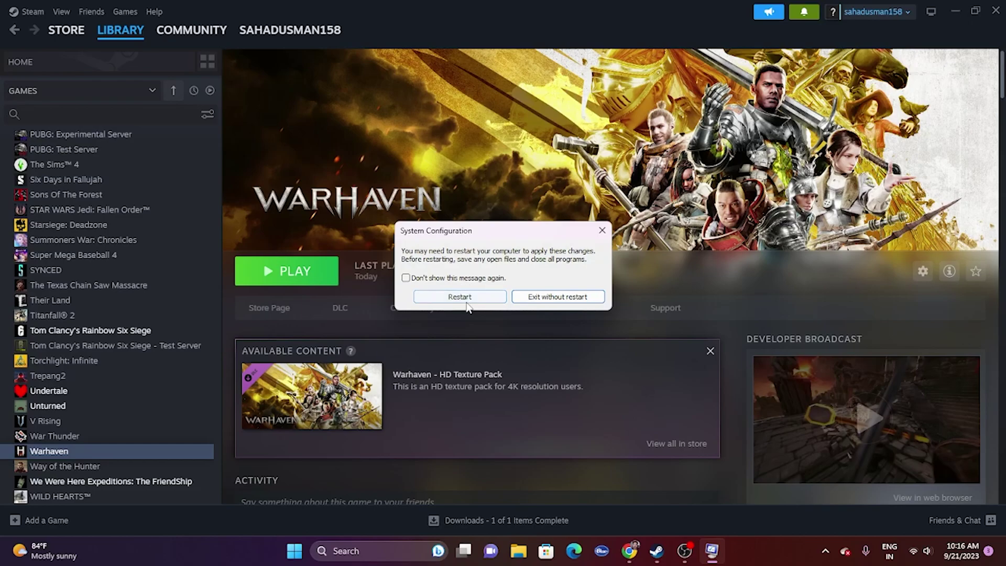
click(539, 297)
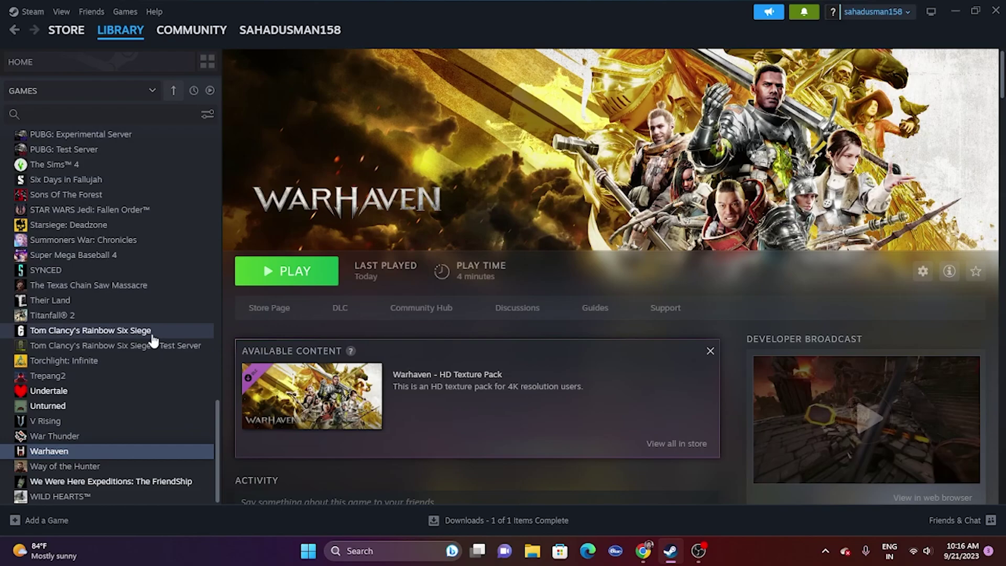
- In Warhaven's Steam properties, enter the launch option -dx11, change it to -dx12, and close the properties
right_click(179, 454)
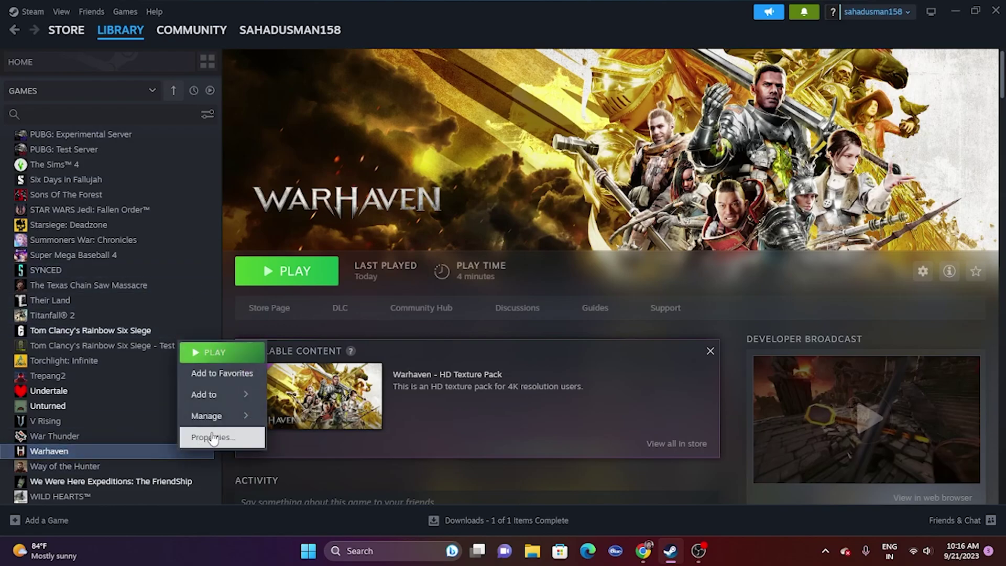
click(212, 438)
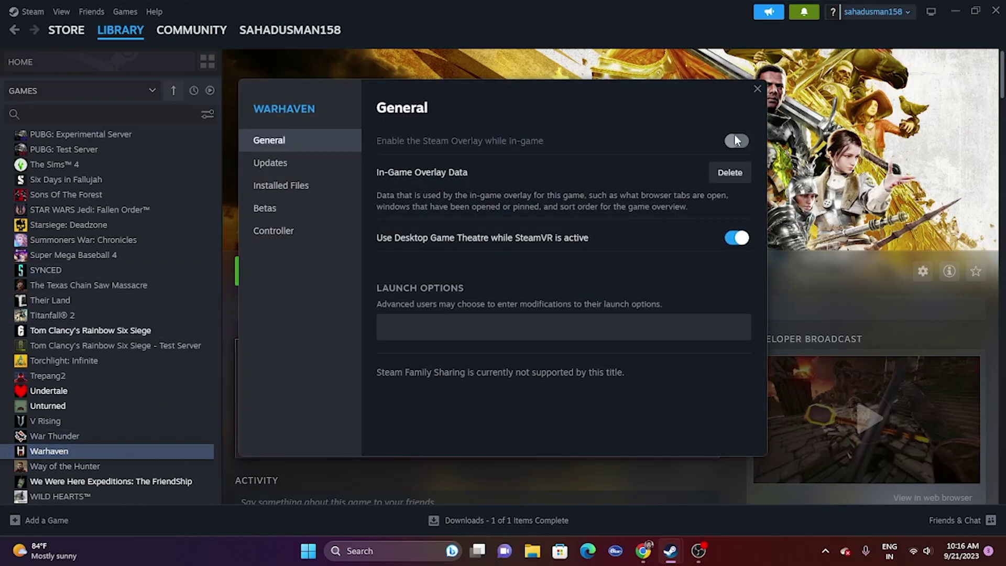
drag(616, 93, 775, 98)
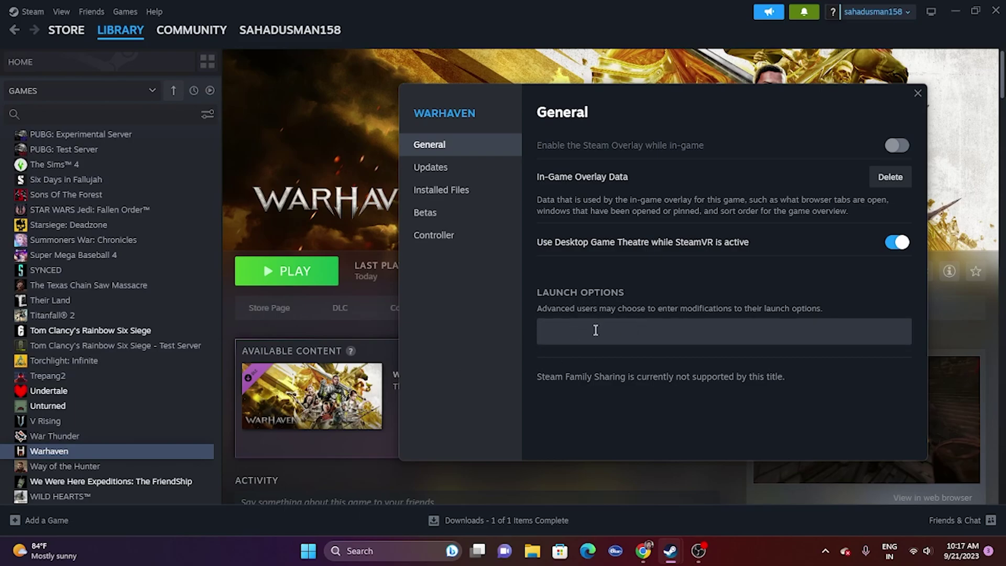
click(595, 330)
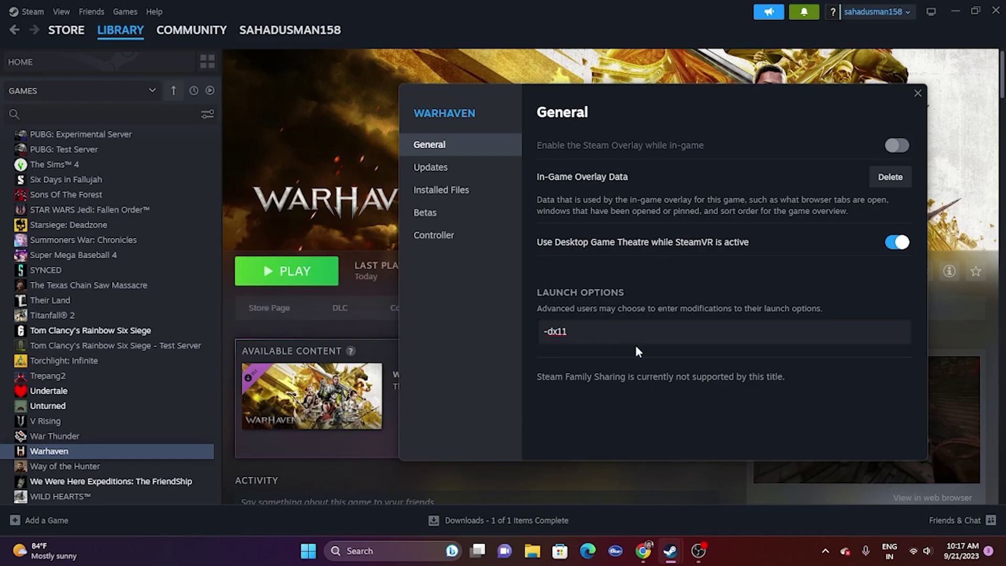
key(BackSpace)
text(2)
click(917, 94)
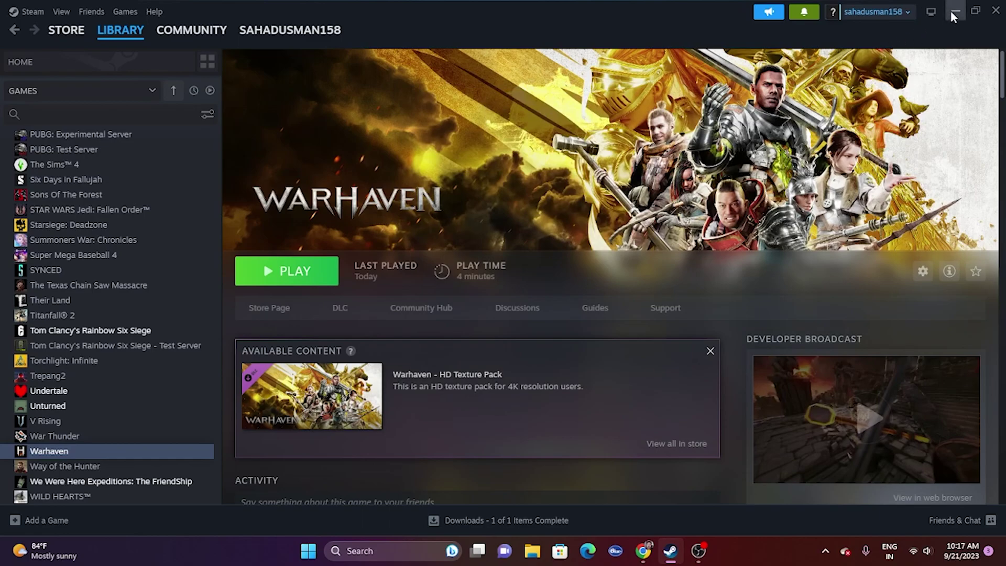
- Minimize Steam, open the Windows Graphics settings and look through the list of apps with custom options
click(953, 12)
click(355, 545)
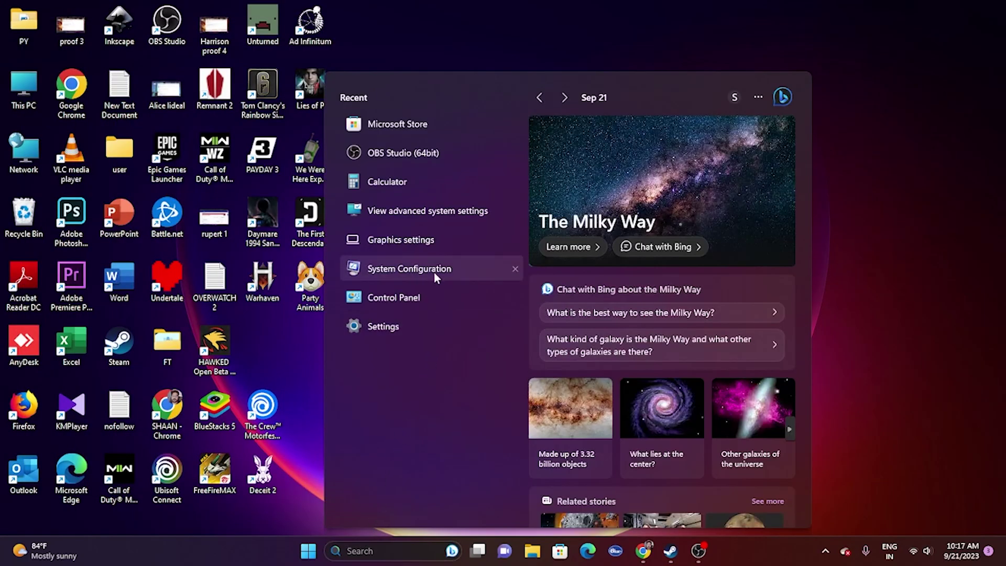
click(432, 245)
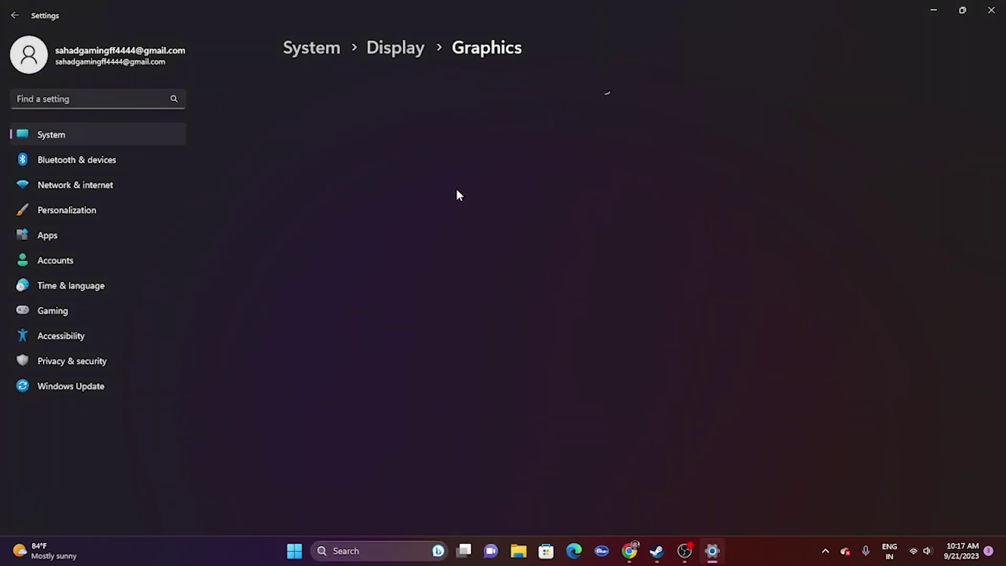
scroll(586, 153, down, 10)
scroll(587, 153, down, 2)
scroll(587, 152, up, 15)
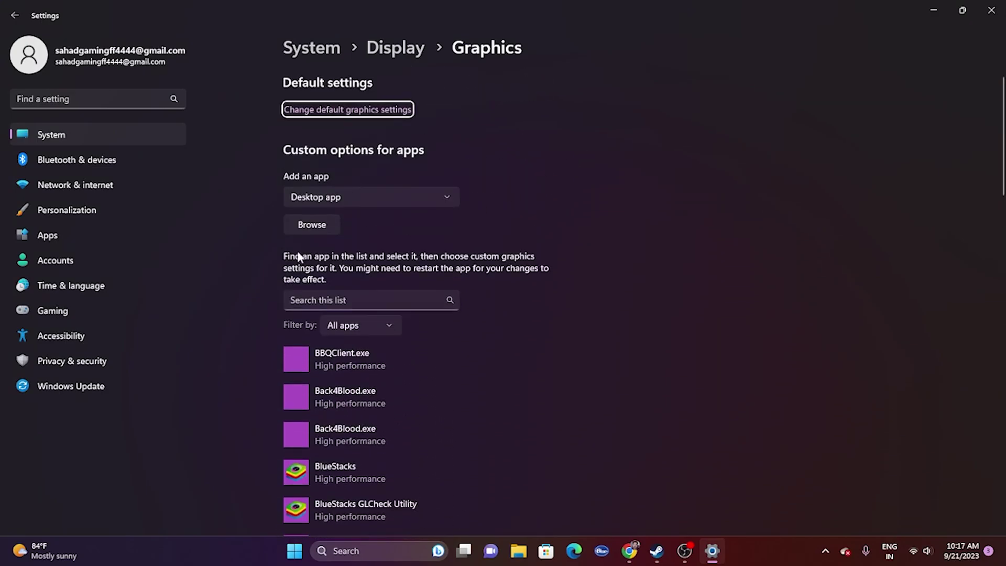
- Add the Warhaven application from SteamLibrary\steamapps\common\Warhaven on drive D: to the custom graphics options as a desktop app
click(302, 227)
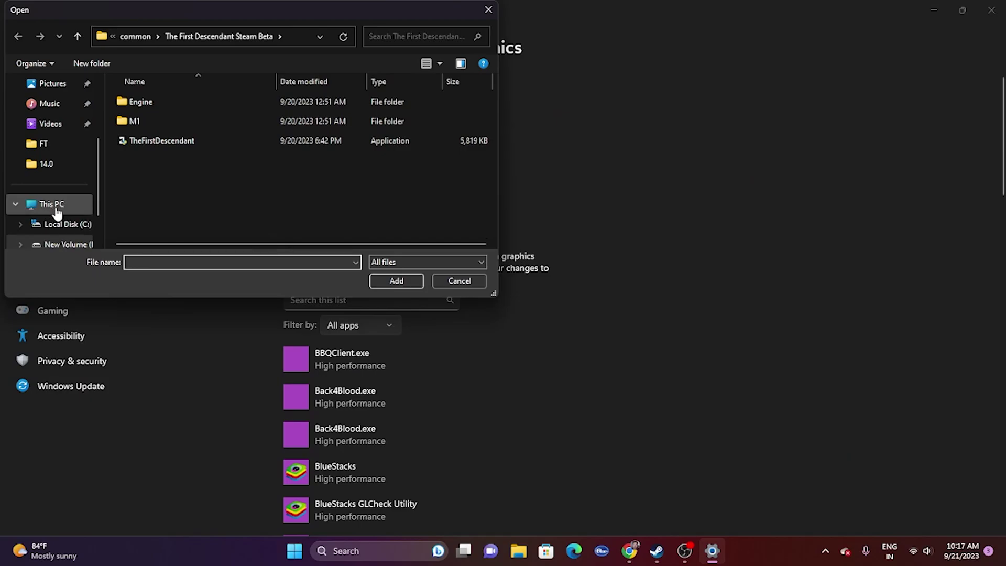
click(56, 209)
double_click(332, 112)
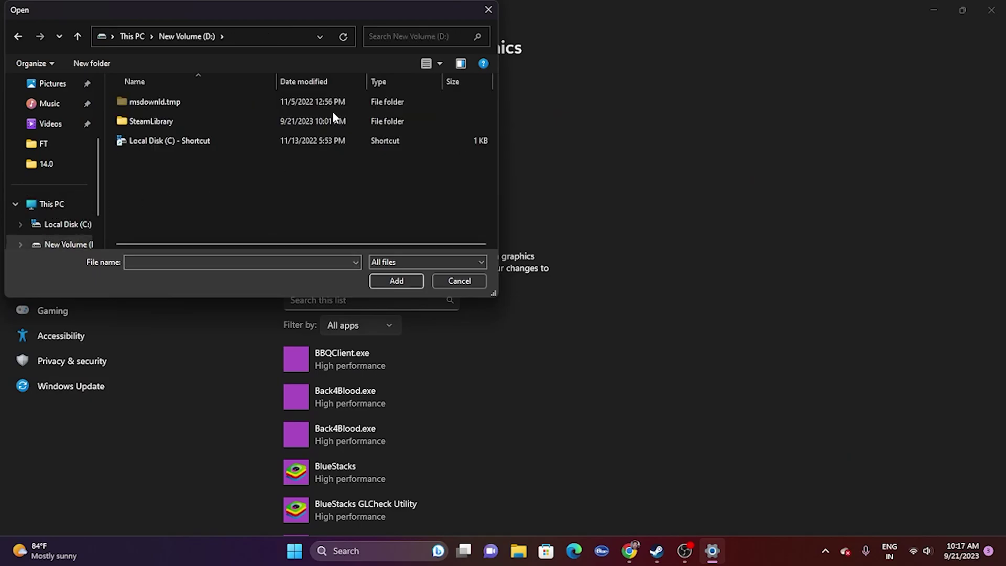
double_click(179, 128)
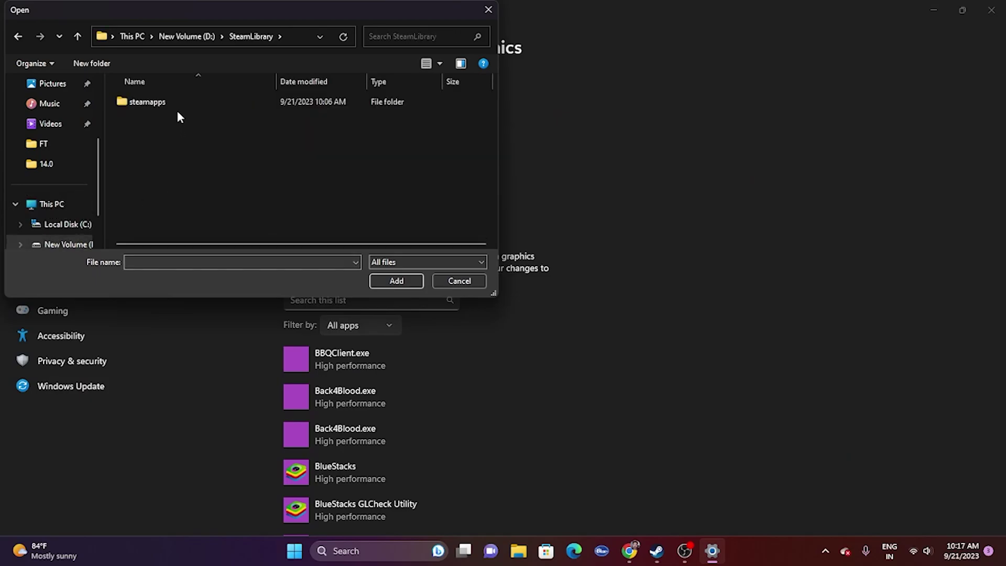
double_click(178, 107)
double_click(178, 109)
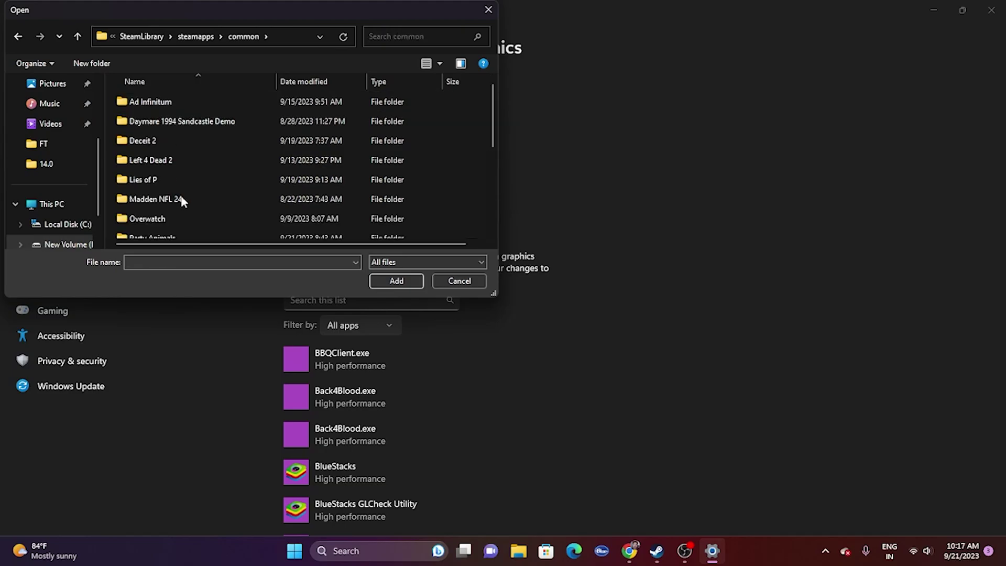
scroll(196, 155, down, 4)
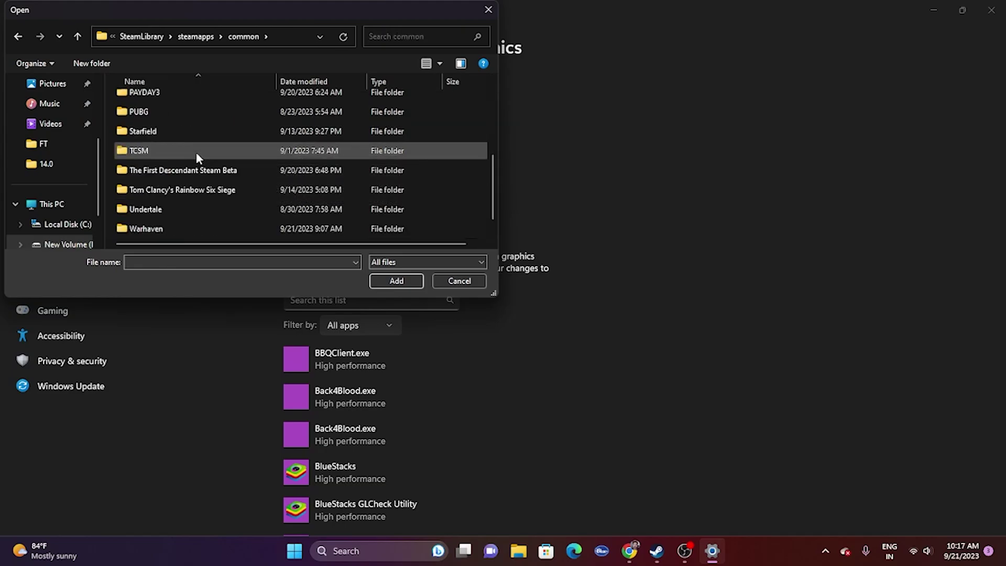
double_click(175, 209)
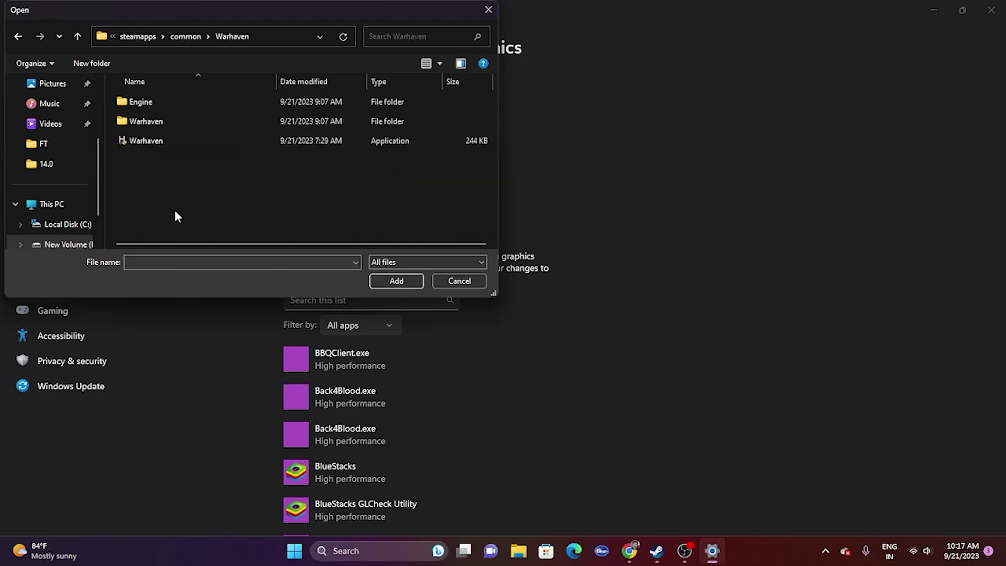
click(165, 140)
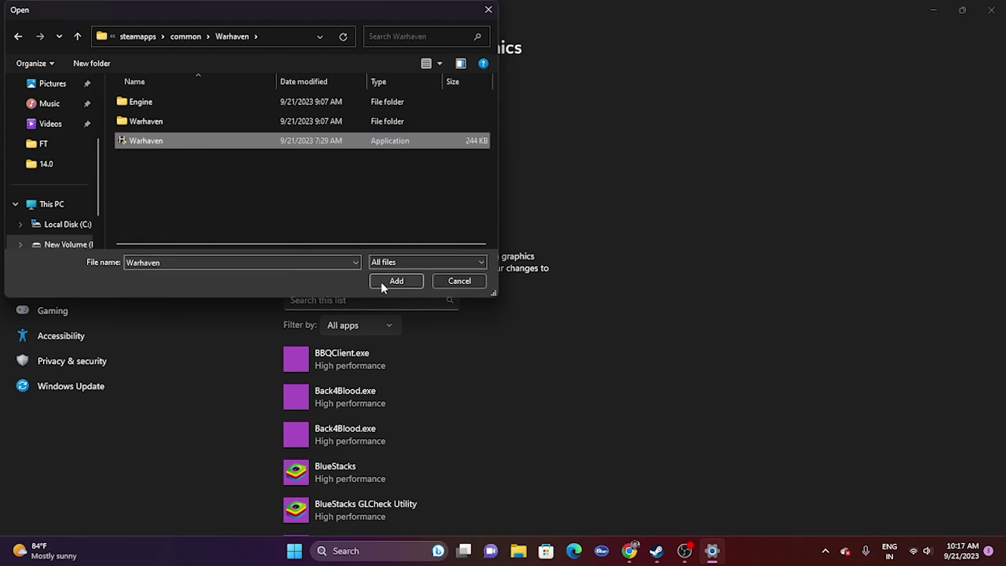
click(397, 281)
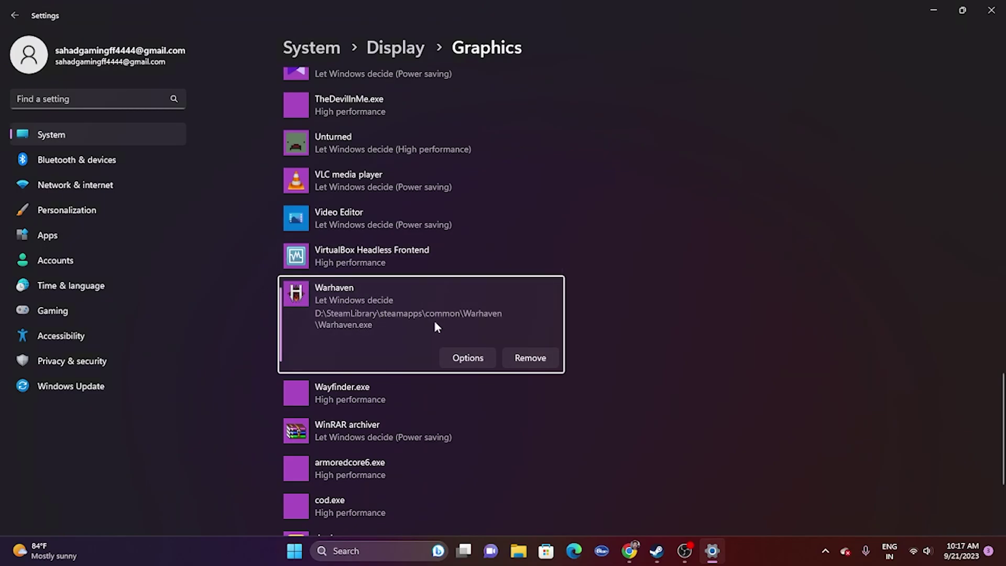
- Set Warhaven's graphics preference to High performance, save it, close Settings and return to Steam
click(463, 362)
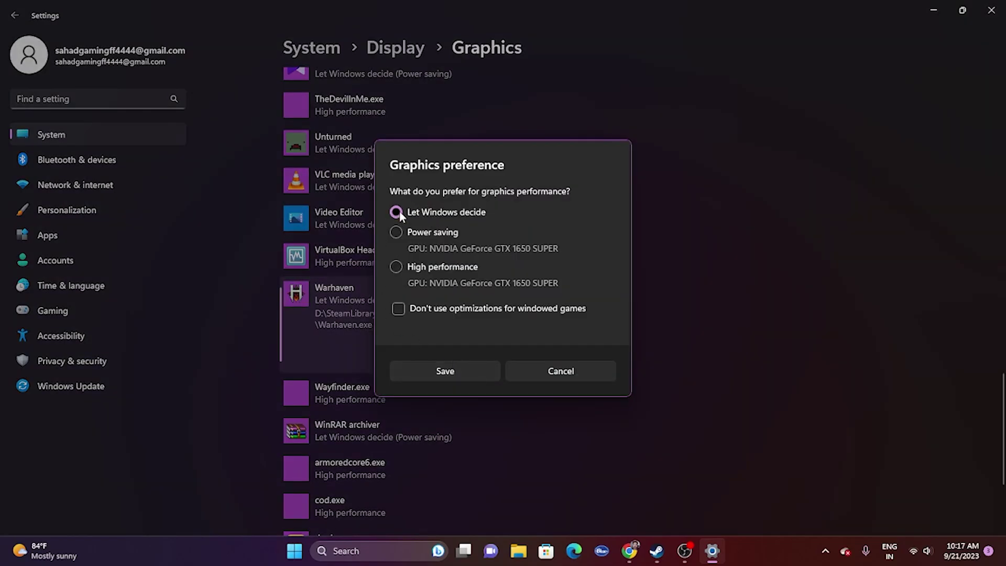
click(397, 267)
click(439, 373)
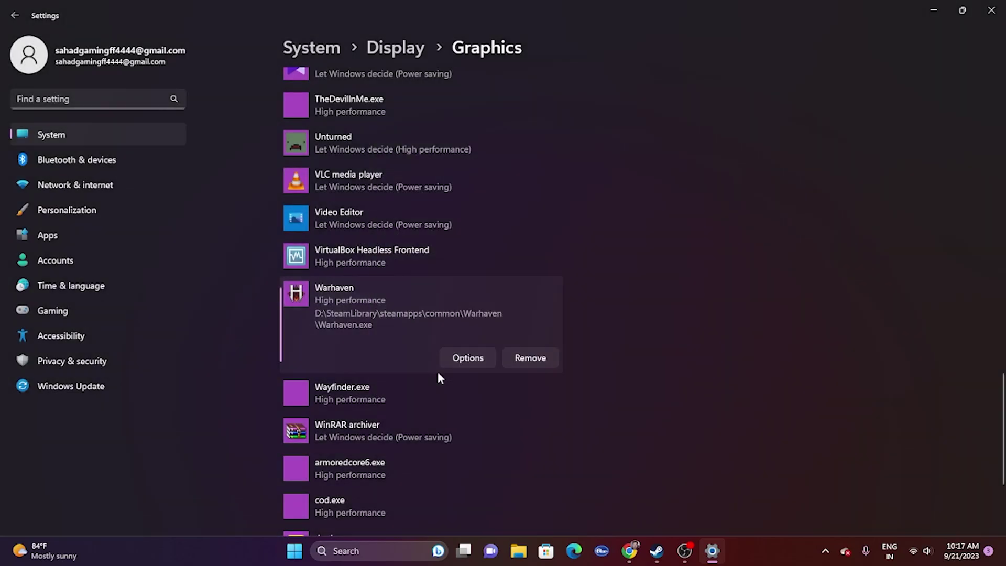
click(991, 10)
click(671, 550)
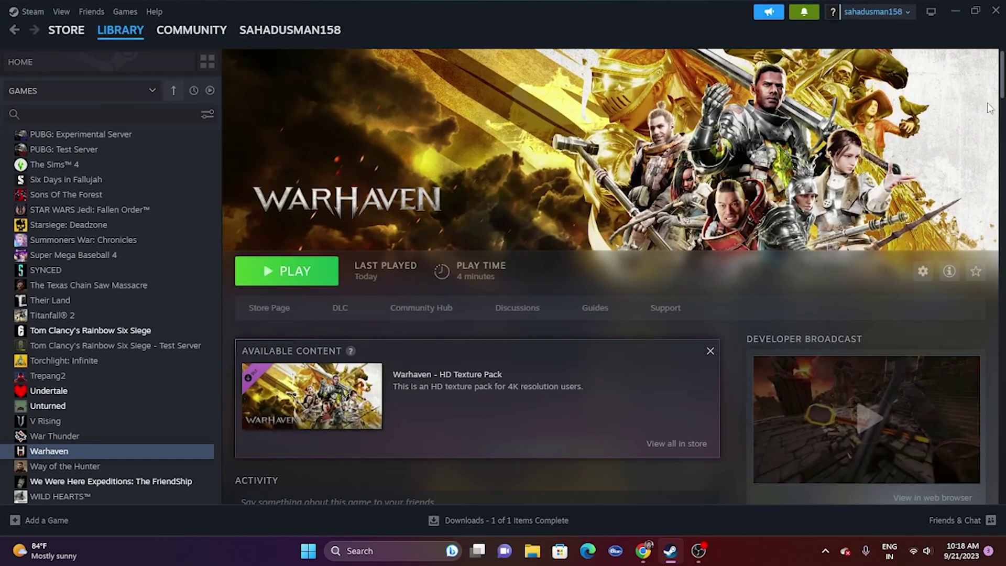
- Minimize Steam and open the Virtual Memory settings from the advanced Performance Options in System Properties
click(955, 11)
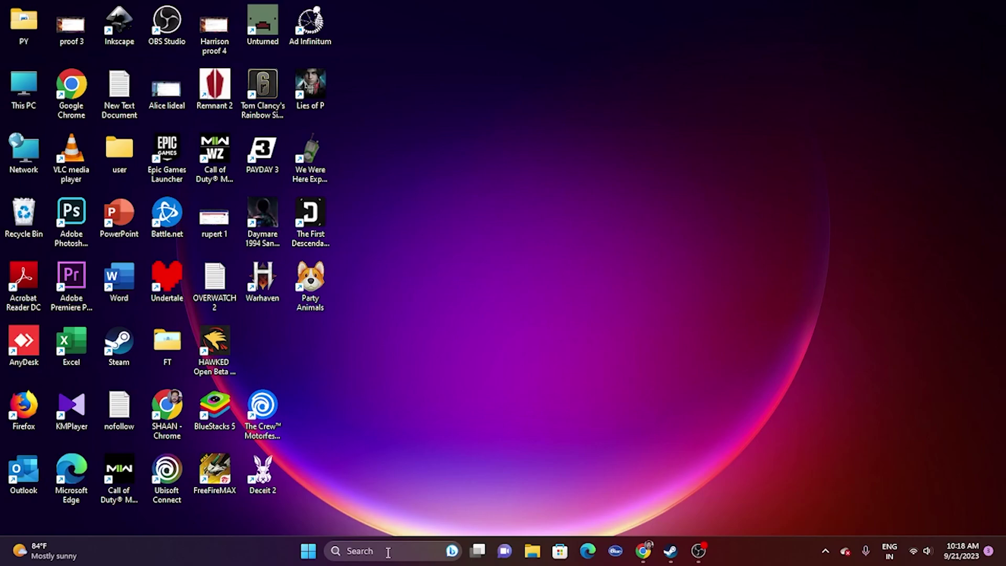
click(389, 551)
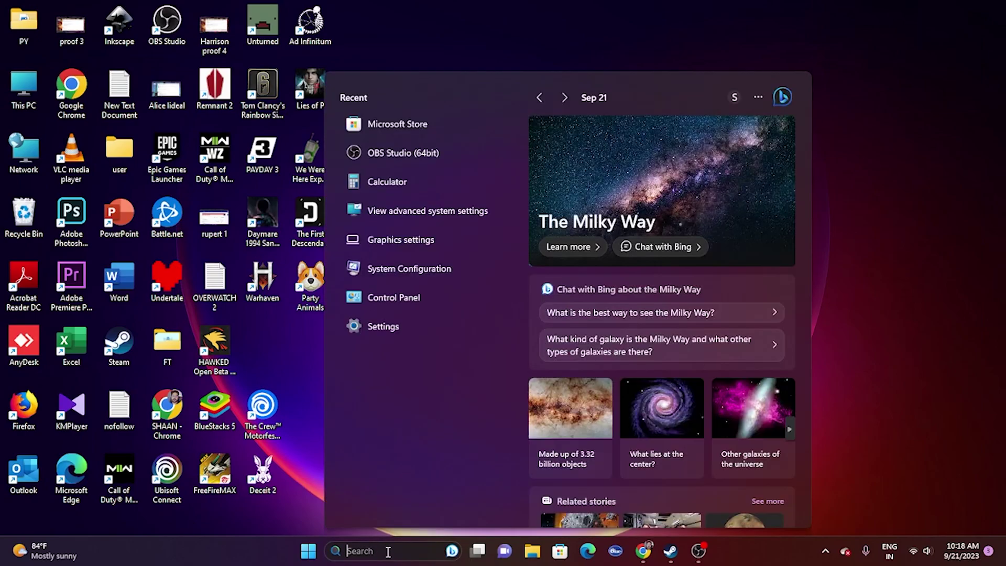
click(419, 213)
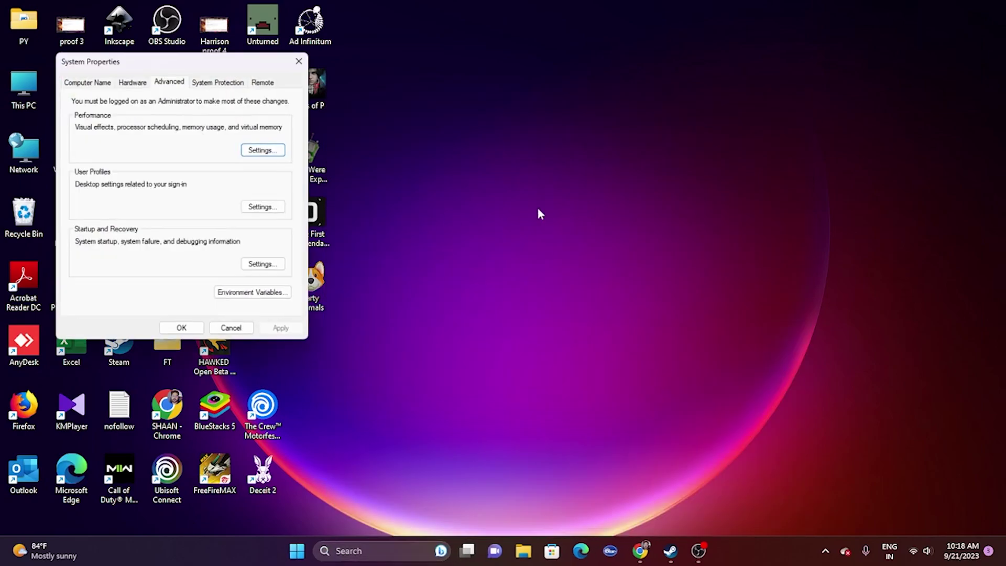
click(255, 151)
click(154, 128)
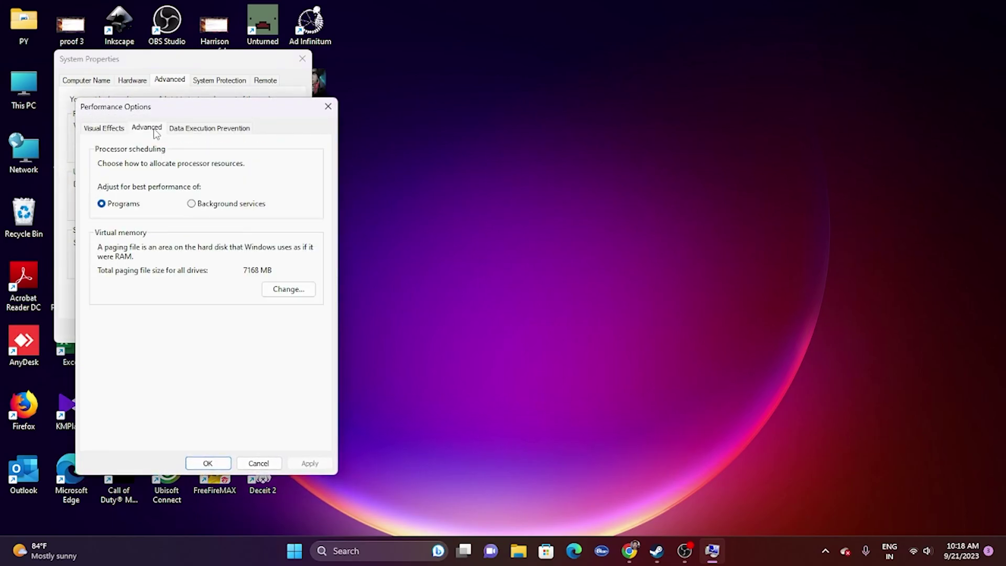
click(289, 290)
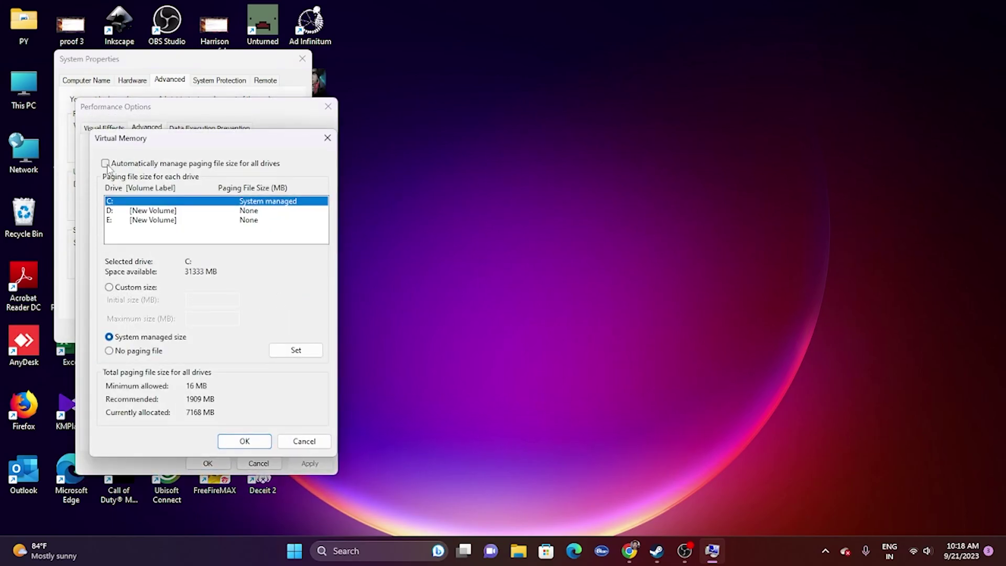
- Select drive D: and switch its paging file to a custom size
click(110, 211)
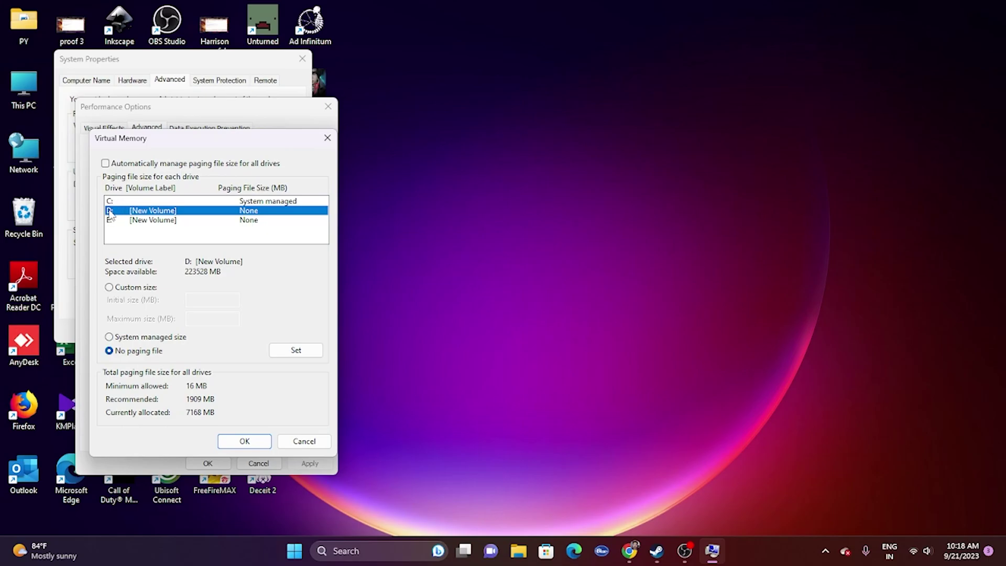
click(109, 288)
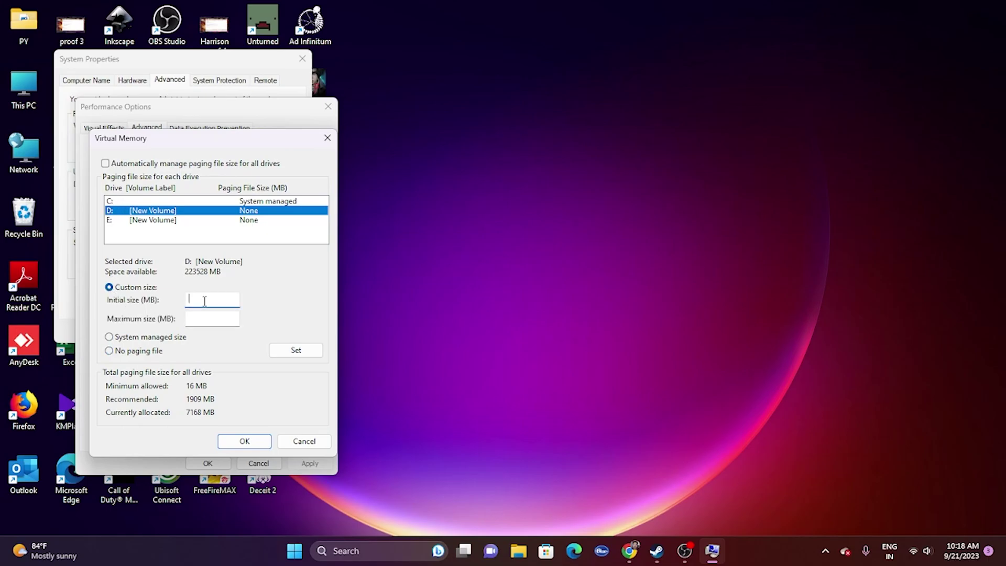
click(199, 320)
click(212, 305)
- Open Calculator and multiply 32 by 1024
click(357, 549)
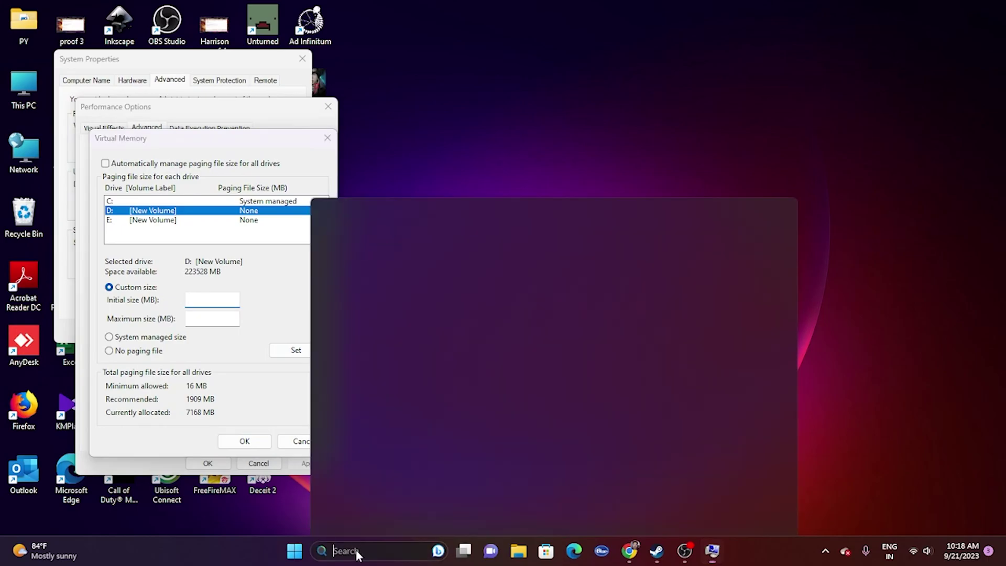
click(403, 193)
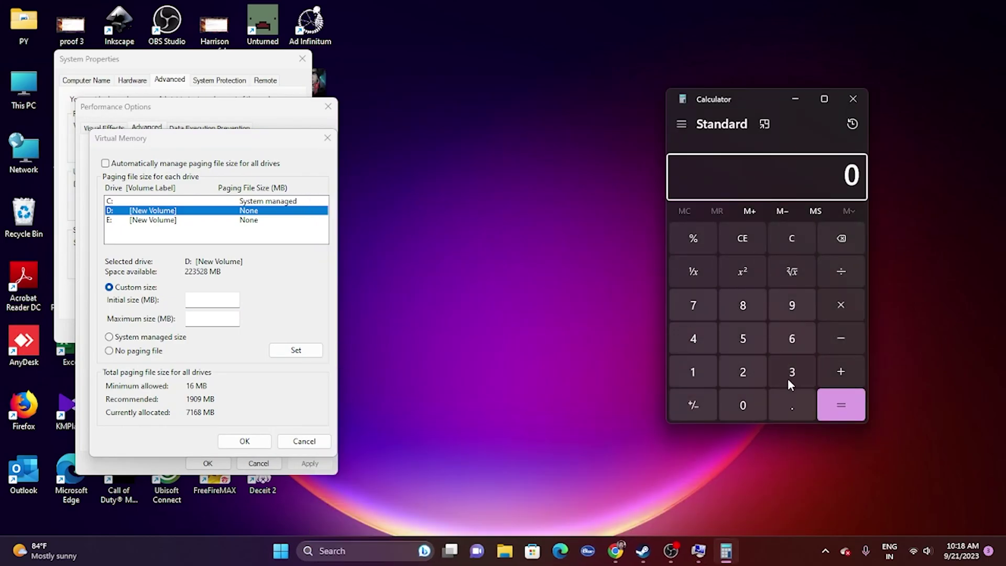
click(796, 374)
click(740, 375)
click(836, 306)
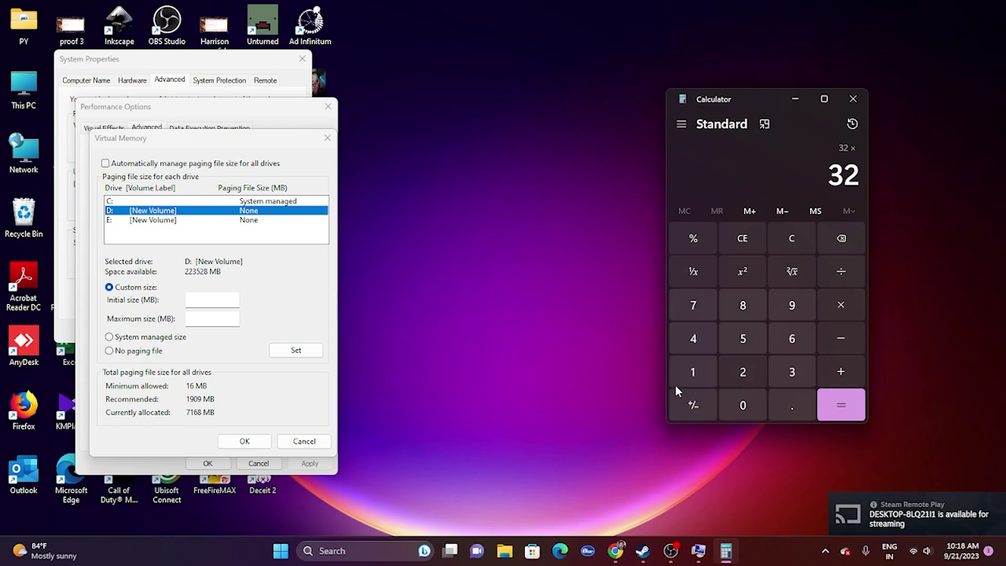
click(688, 379)
click(739, 405)
click(742, 373)
click(694, 341)
click(835, 417)
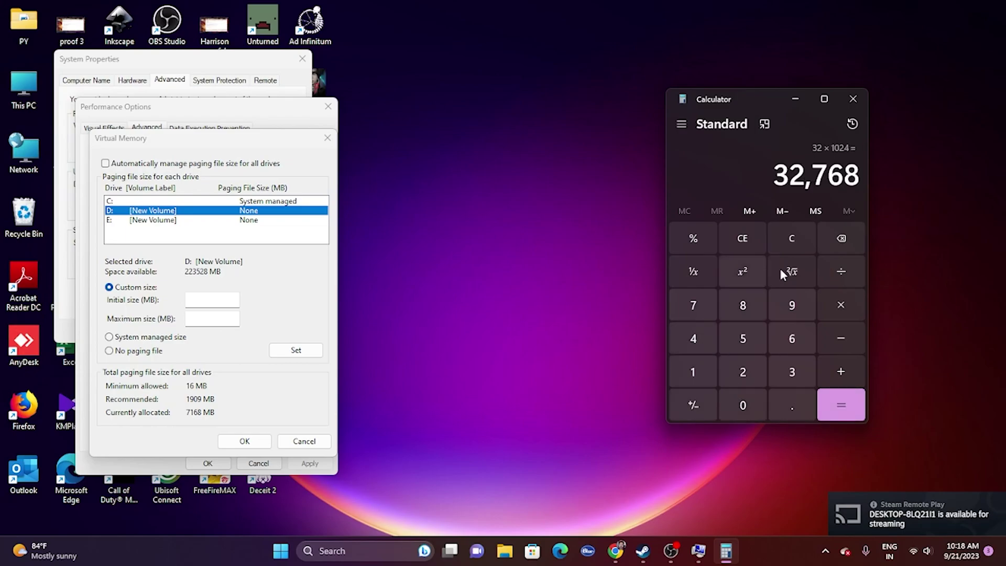
- Multiply the result by 1.5 and copy 49,152 into the initial size of drive D:'s paging file
click(838, 314)
click(702, 373)
click(792, 405)
click(741, 346)
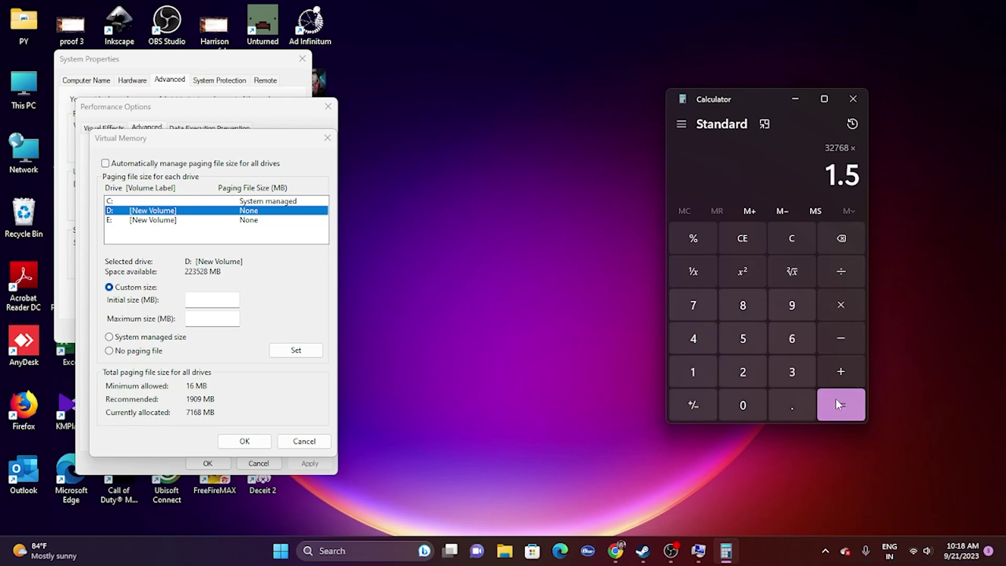
click(837, 401)
drag(781, 171, 858, 172)
key(ctrl+c)
right_click(855, 178)
click(880, 183)
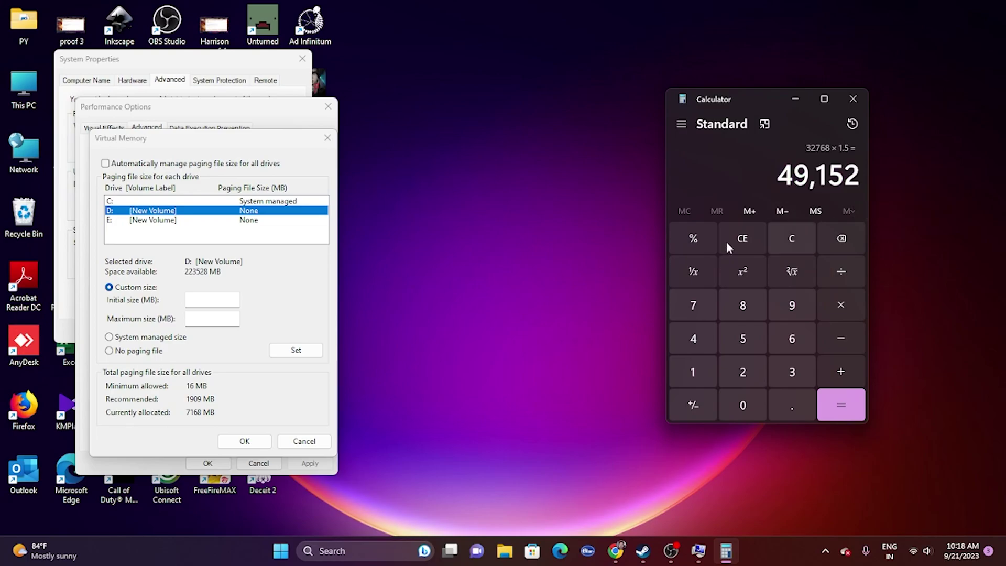
right_click(212, 299)
click(218, 355)
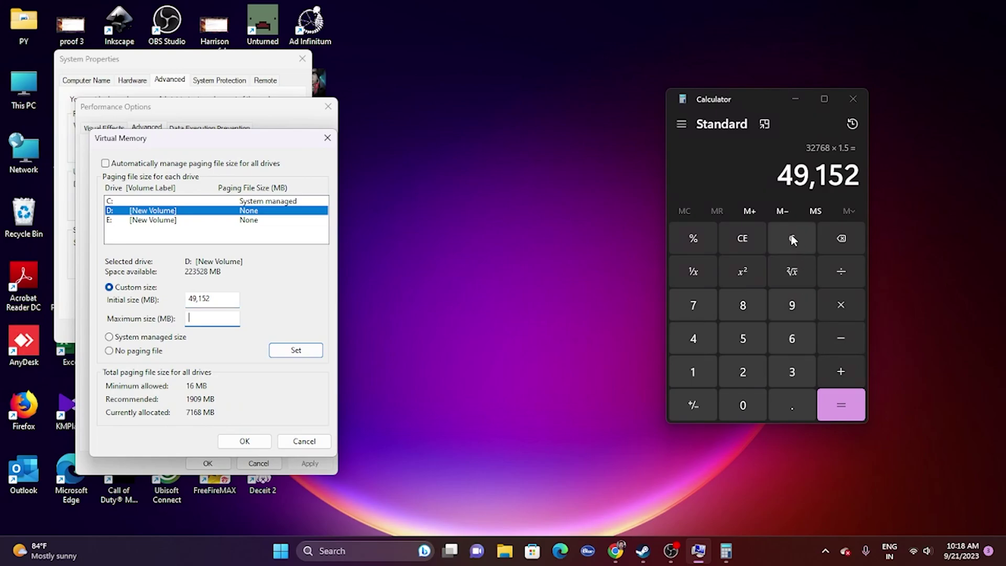
- Clear Calculator, multiply 32 by 1024 and multiply that result by 3
click(790, 234)
click(790, 378)
click(742, 372)
click(833, 314)
click(696, 373)
click(738, 403)
click(742, 372)
click(693, 338)
click(840, 404)
click(838, 306)
click(794, 372)
key(Return)
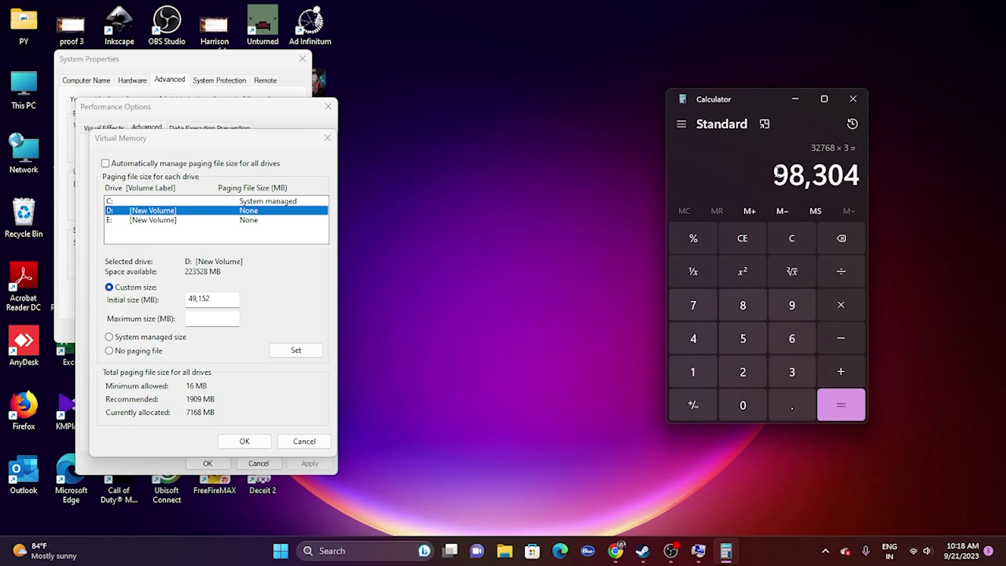
- Copy the calculated 98,304 into the maximum size of drive D:'s paging file
right_click(849, 187)
key(ctrl+c)
click(879, 194)
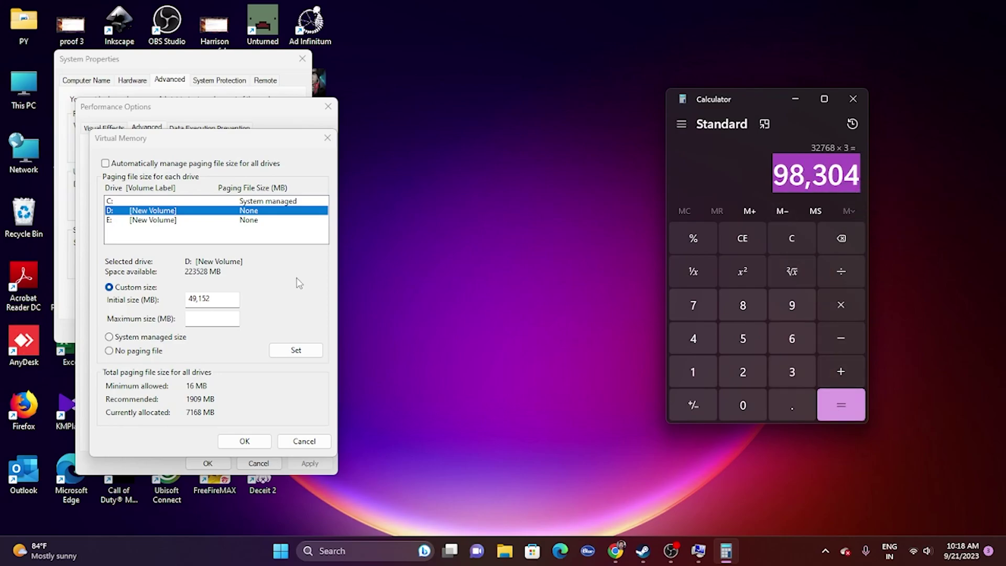
click(210, 319)
right_click(210, 318)
click(253, 375)
- Confirm the virtual memory and performance dialogs, close System Properties and Calculator, and return to Steam
click(247, 440)
click(204, 463)
click(302, 59)
click(853, 98)
click(667, 550)
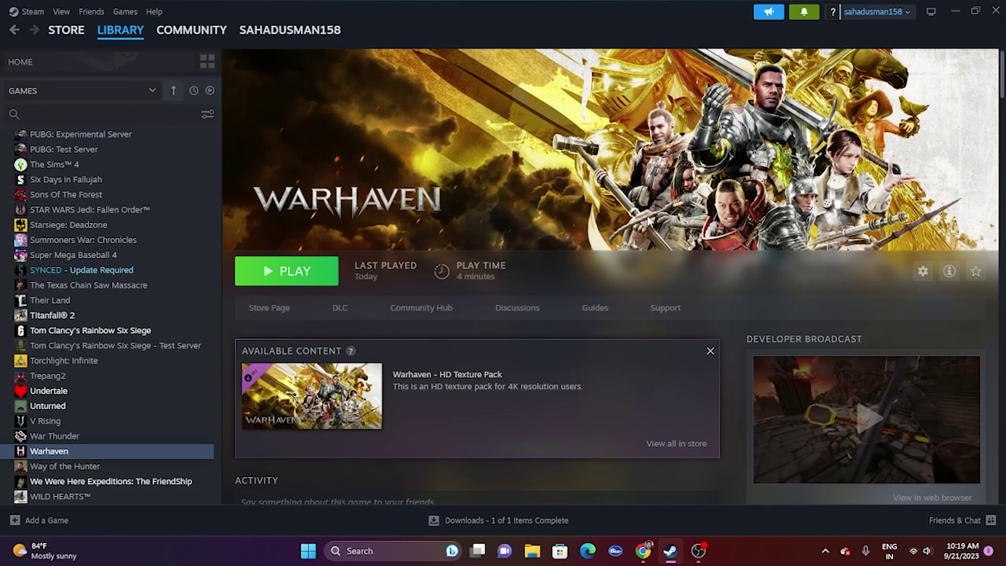
- Switch to Chrome and review the Visual C++ Redistributable, AMD driver and GeForce driver pages, including the manual driver search
click(643, 550)
click(631, 10)
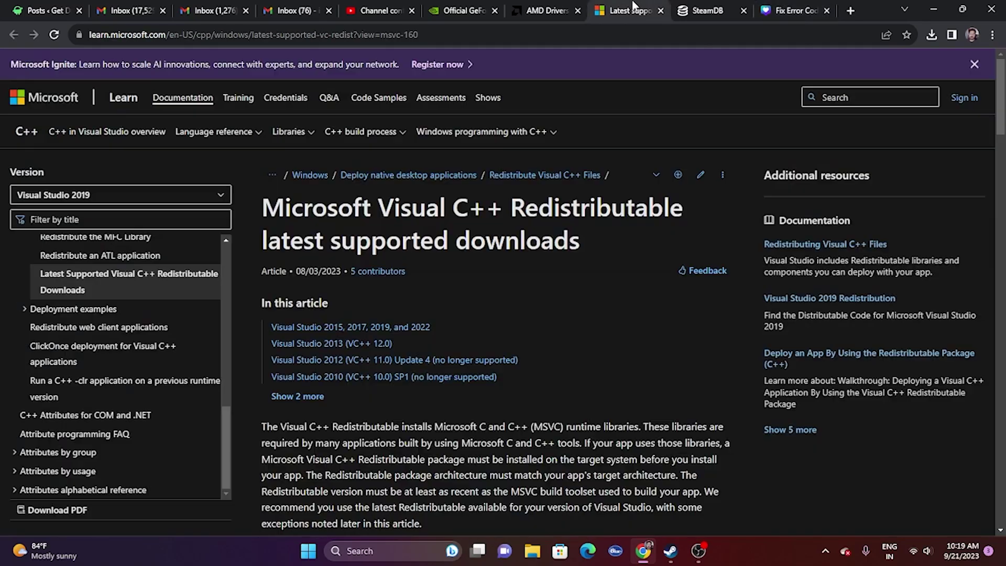
click(463, 10)
click(538, 5)
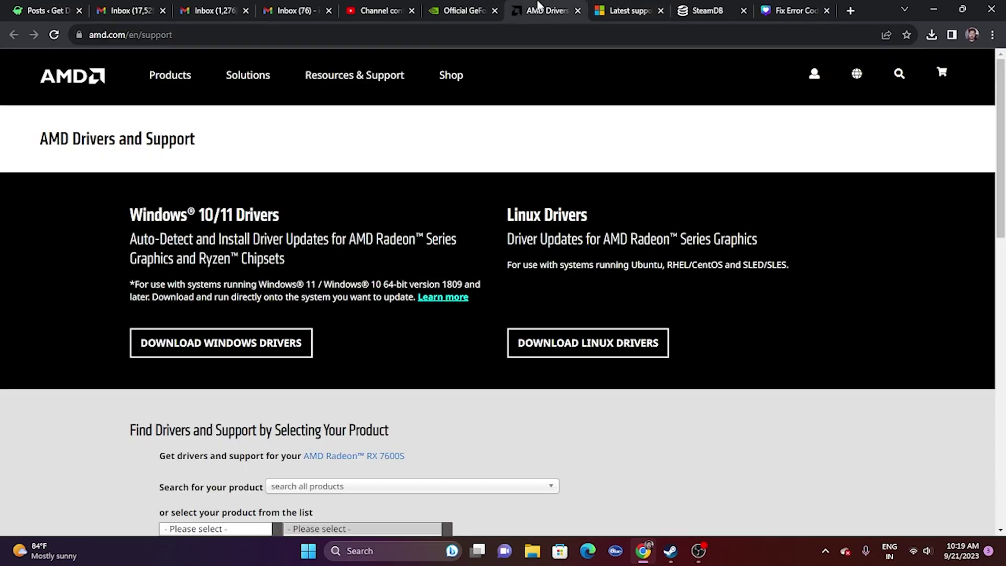
click(454, 6)
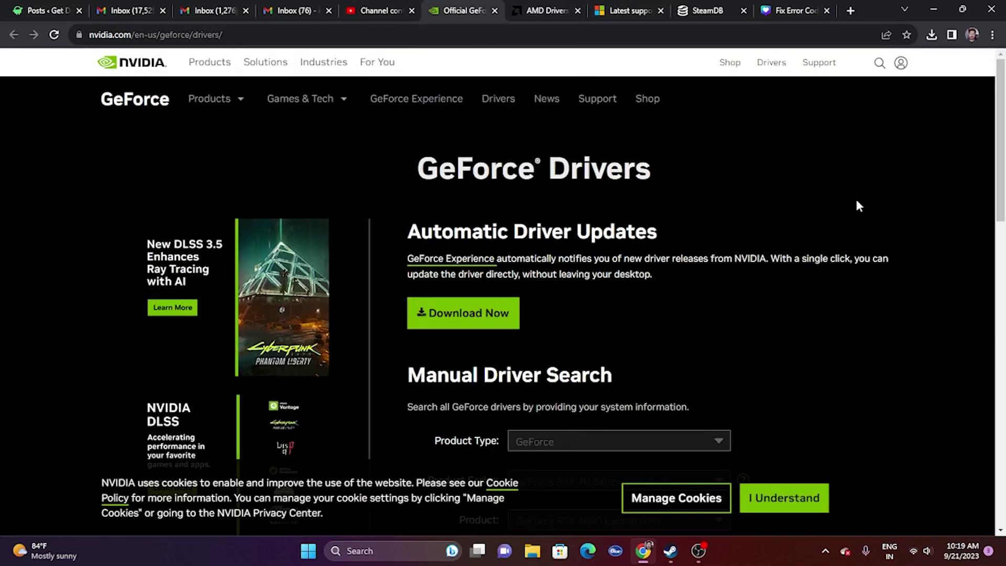
scroll(890, 209, down, 4)
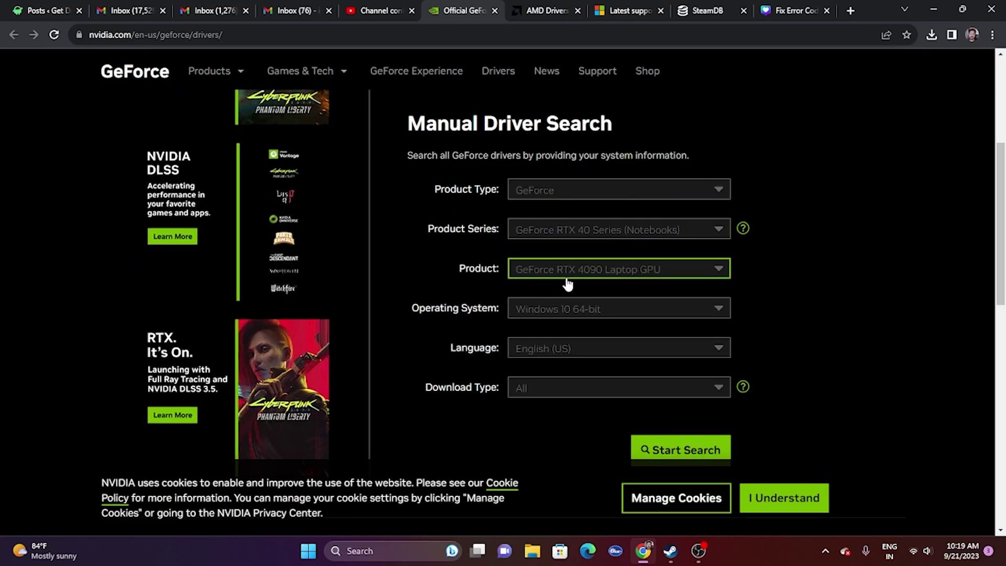
- Set the operating system to Windows 11 in the manual driver search for the GeForce RTX 4090 Laptop GPU and run the search
click(554, 312)
click(554, 347)
scroll(928, 252, down, 3)
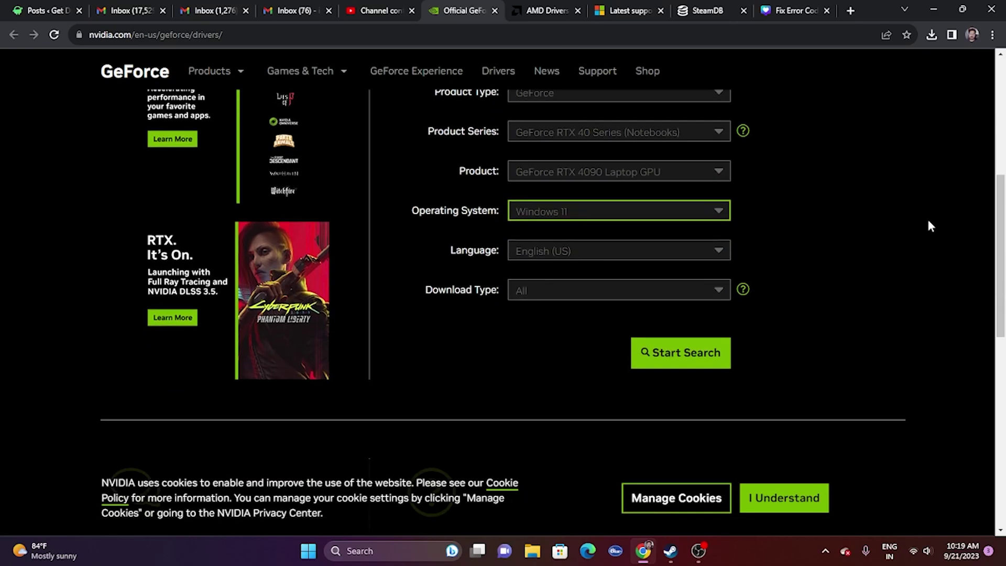
click(718, 323)
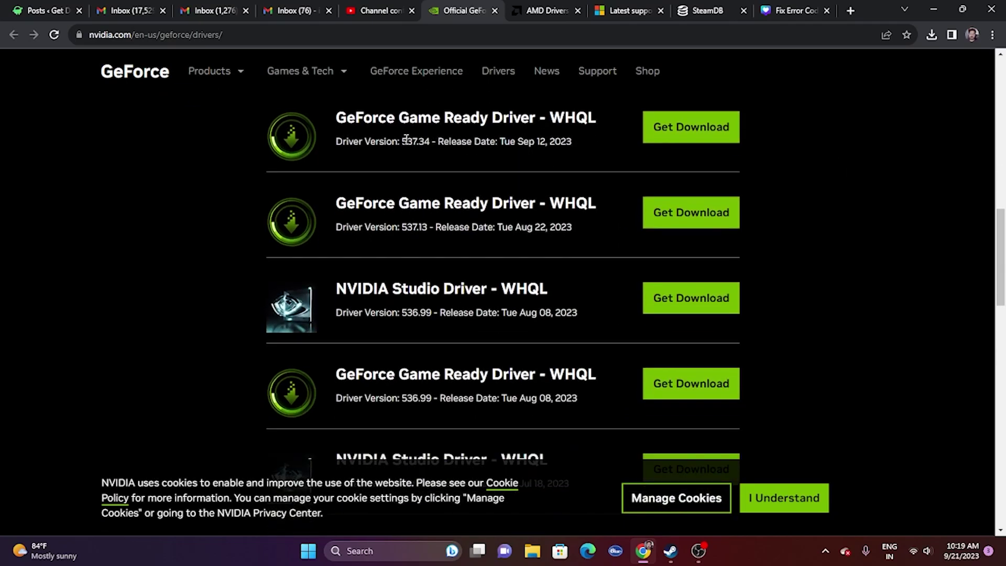
- Check the version number and release date of the newest GeForce Game Ready Driver in the driver results
drag(403, 140, 430, 141)
drag(517, 140, 575, 141)
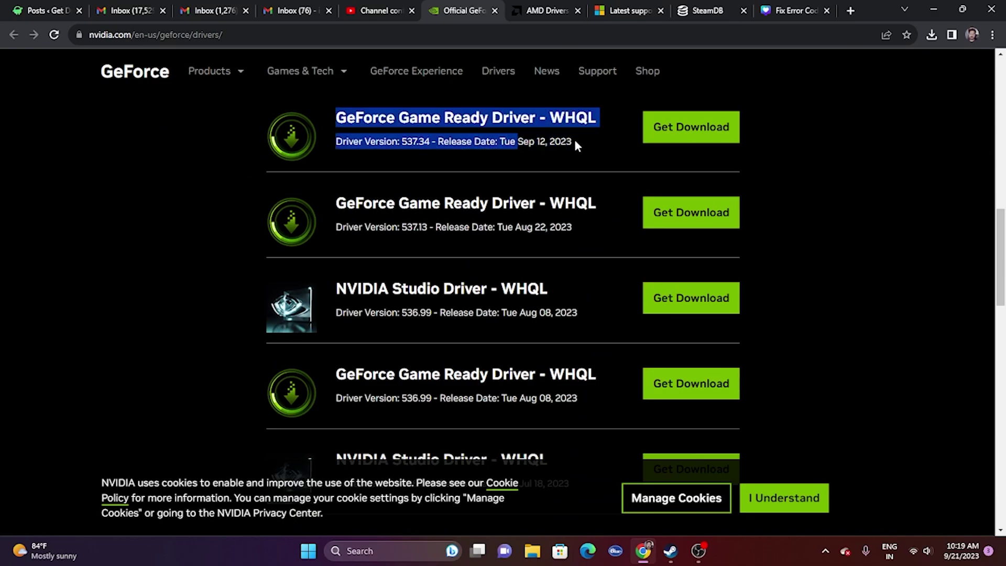
shift+click(572, 138)
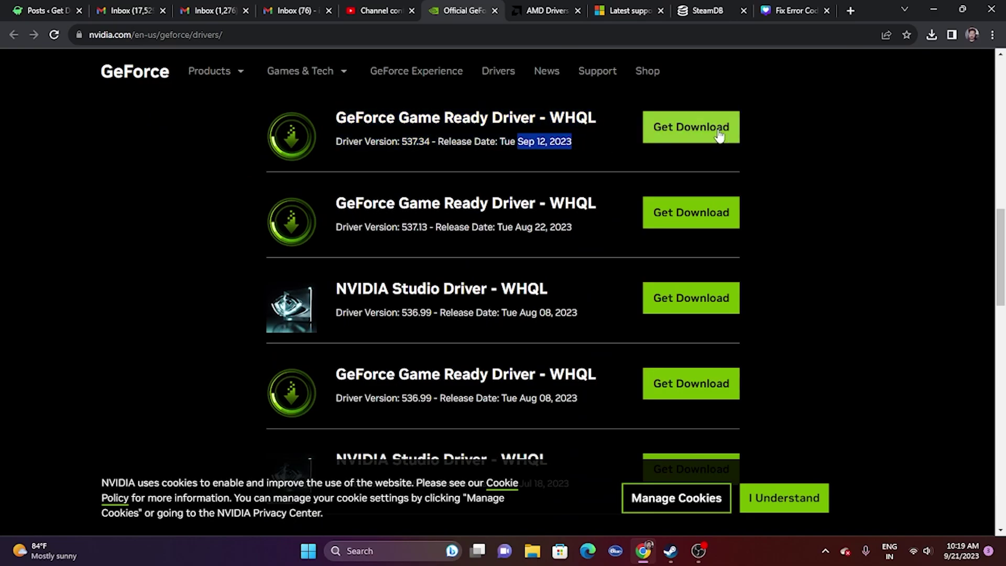
scroll(898, 268, up, 5)
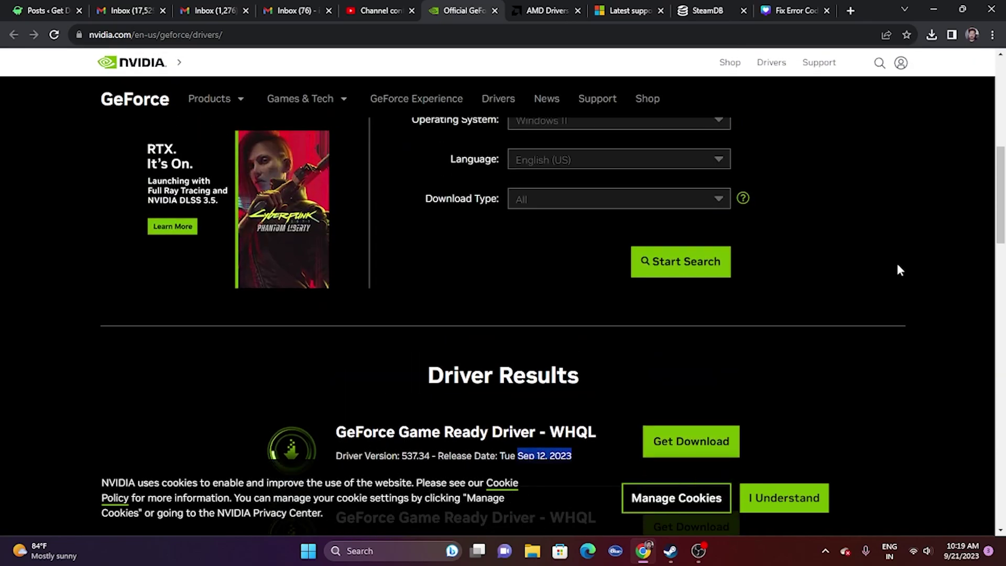
scroll(899, 268, up, 7)
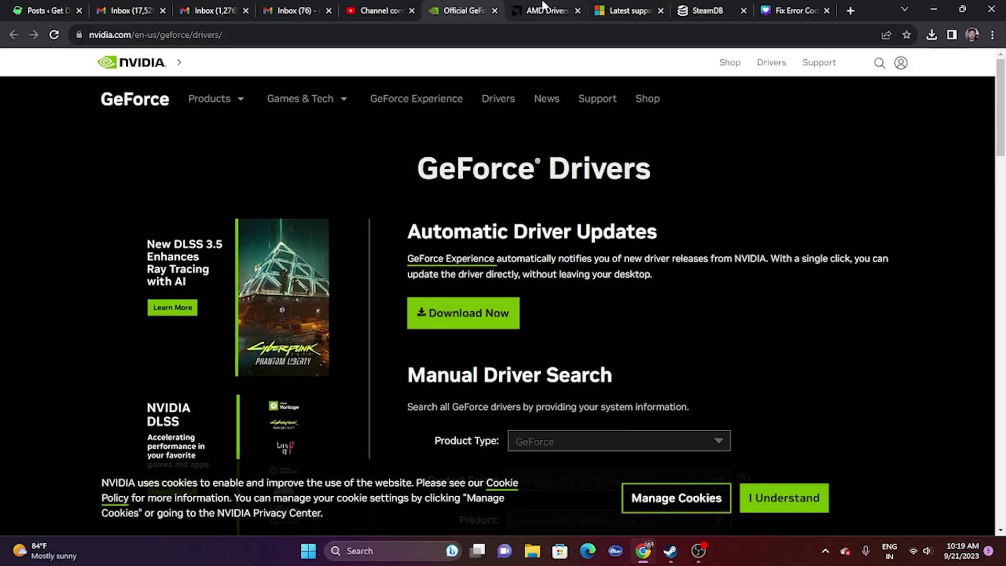
- On the AMD drivers page, submit the Graphics product AMD Radeon RX 7600M from the RX 7000M Series and review its Windows driver editions
click(544, 5)
scroll(835, 222, down, 5)
click(256, 355)
click(350, 377)
click(530, 354)
click(640, 372)
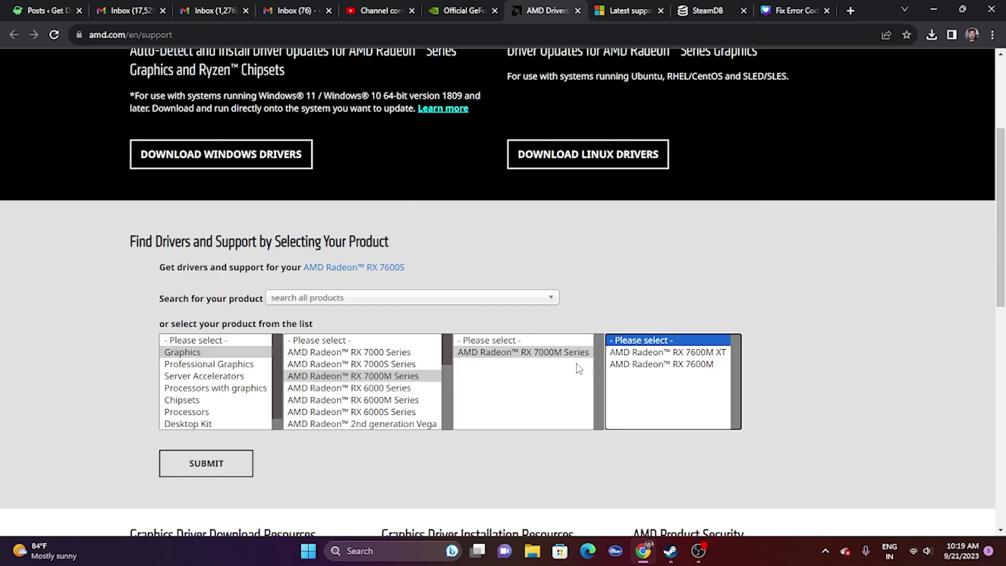
click(639, 366)
click(215, 464)
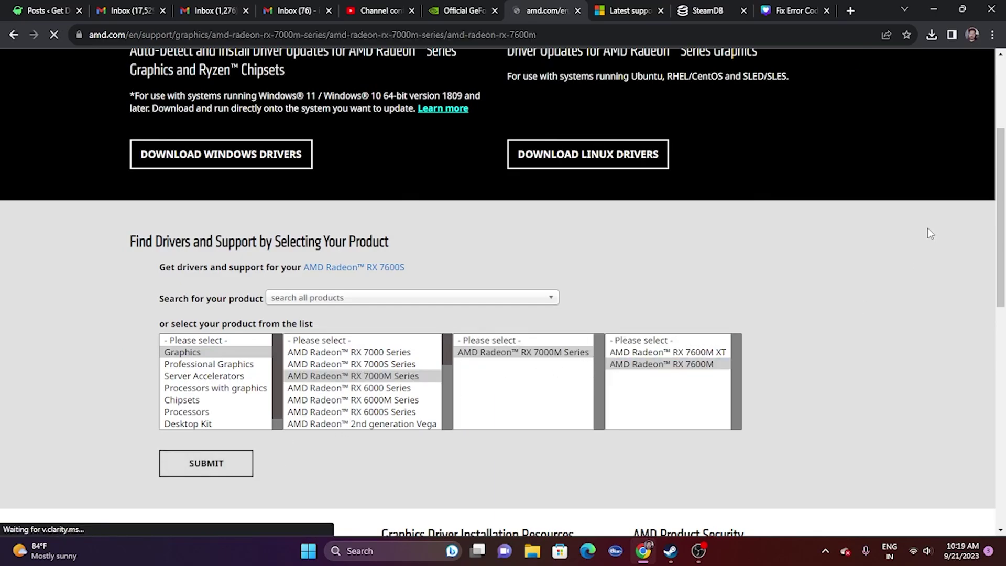
scroll(891, 143, down, 2)
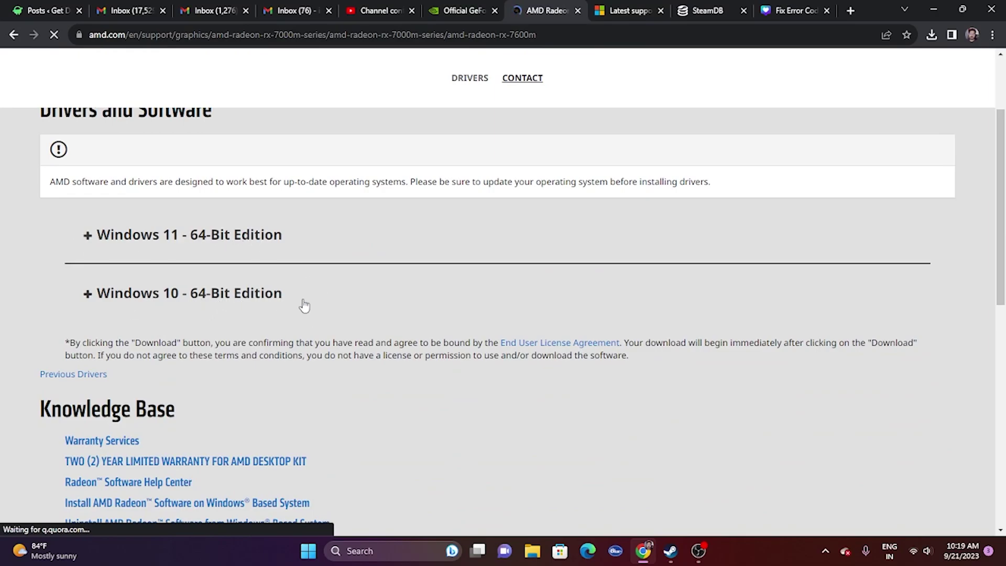
scroll(615, 296, up, 3)
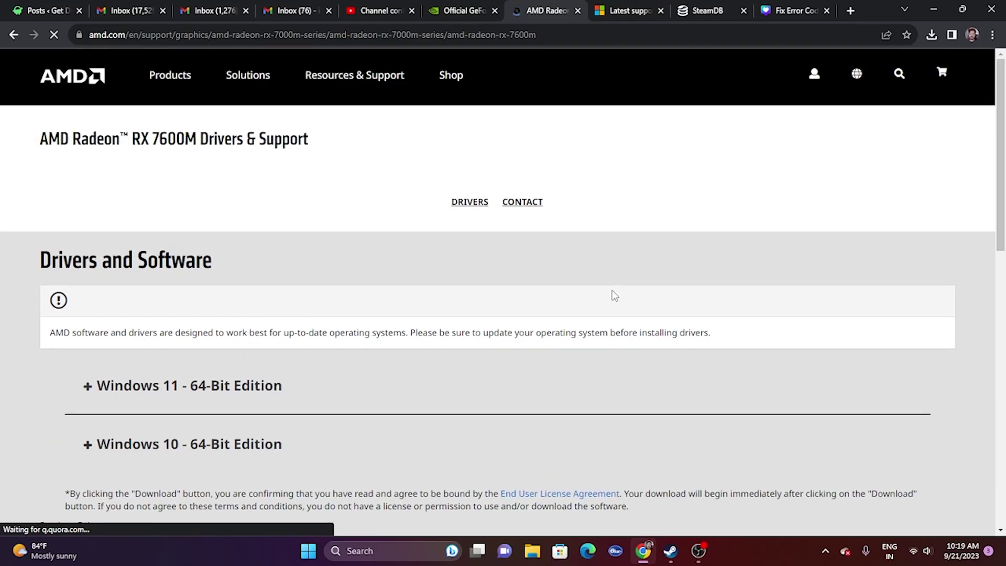
- Review the Microsoft Visual C++ Redistributable page, examining the X64 and X86 entries in its download table
click(616, 11)
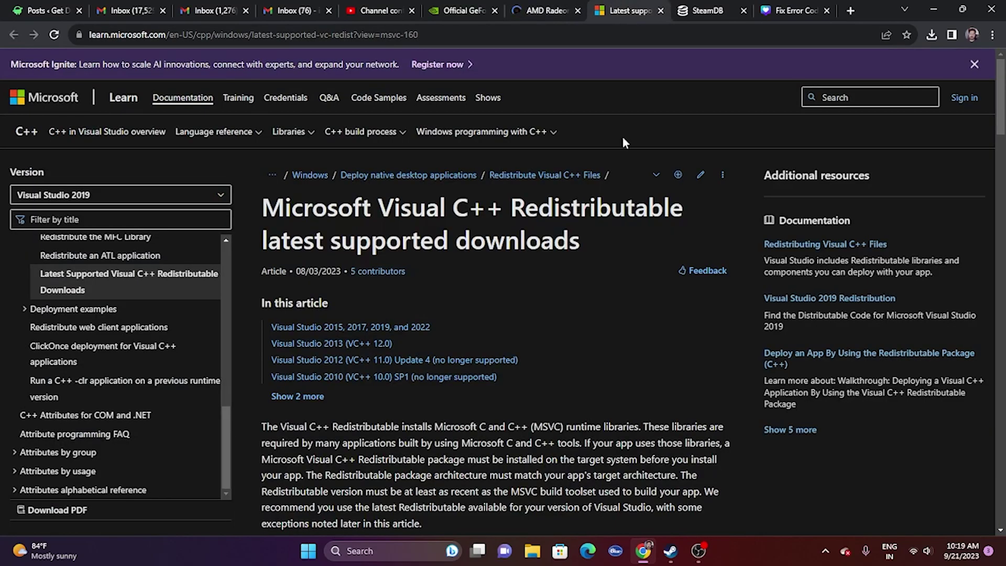
drag(581, 240, 332, 212)
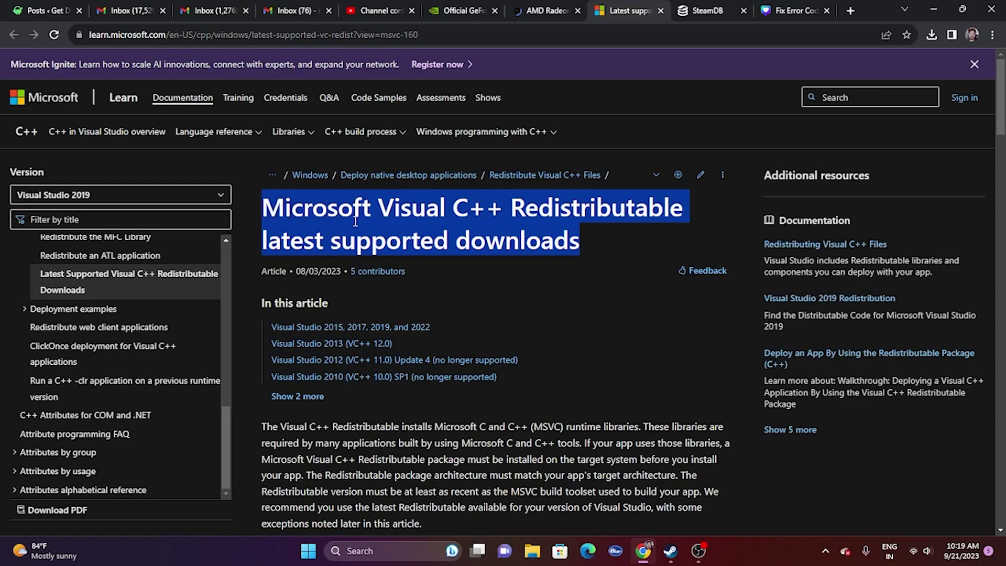
click(574, 251)
scroll(454, 283, down, 4)
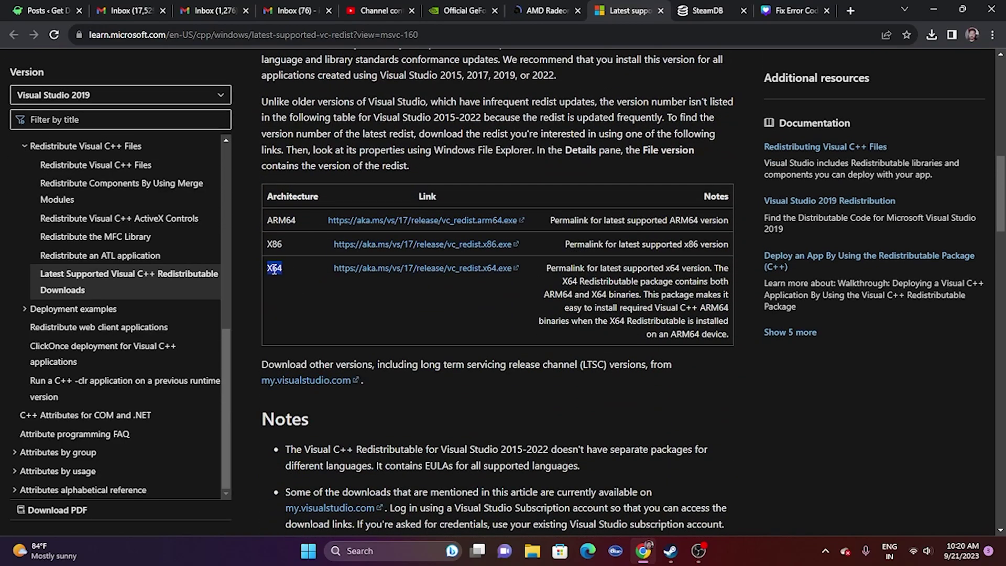
drag(283, 244, 268, 246)
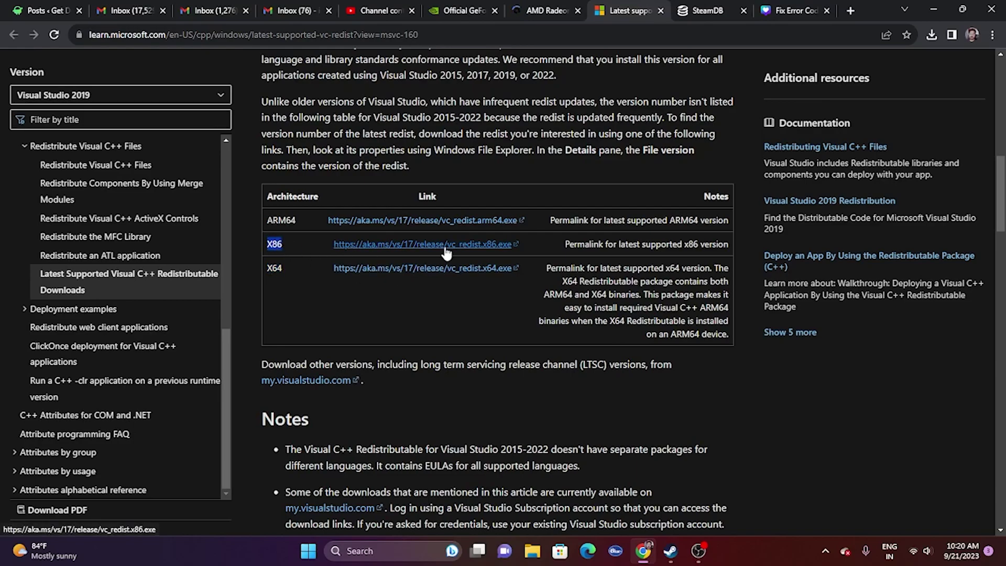
click(331, 301)
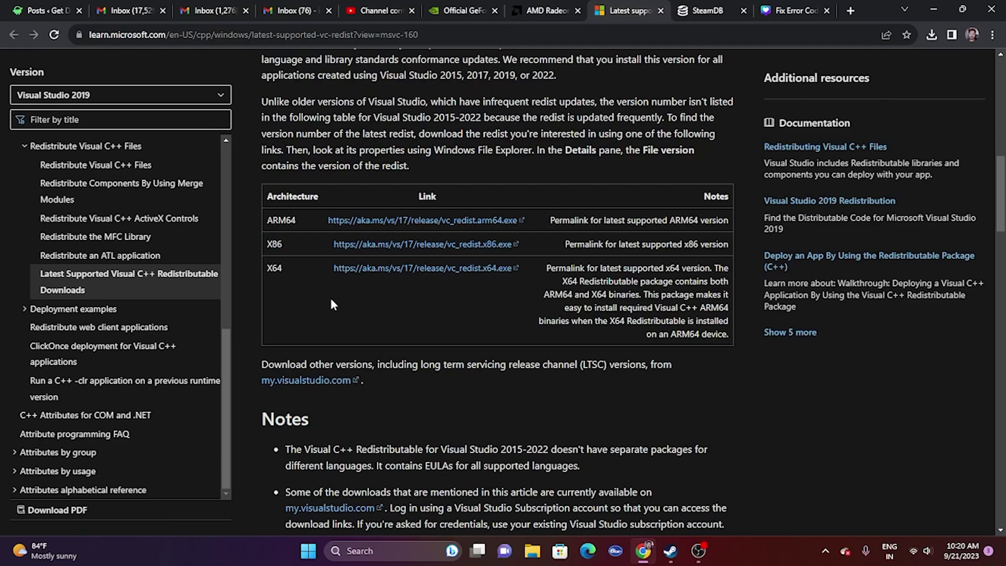
- Return to Steam and view the management options for Warhaven, including uninstalling, without choosing any
click(932, 12)
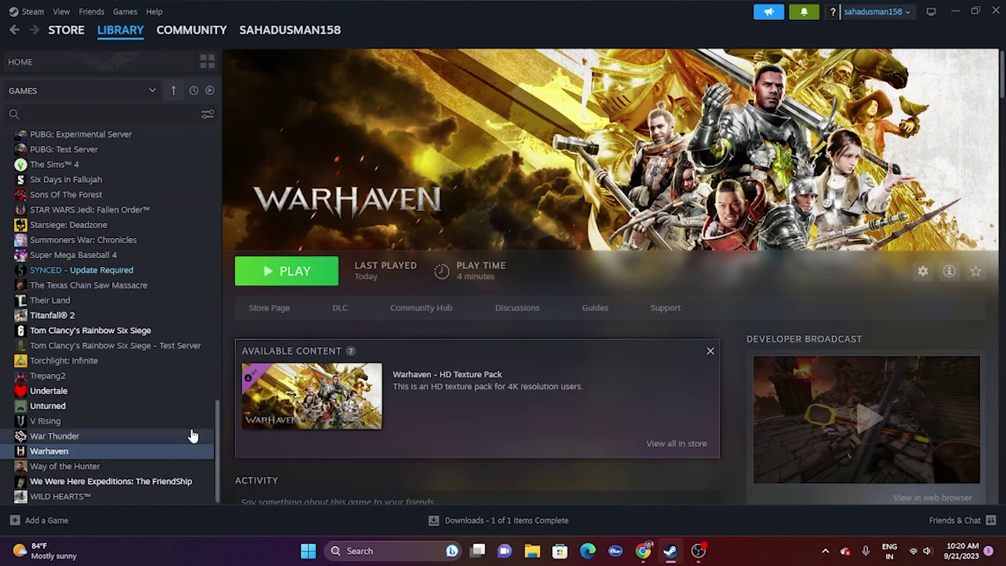
right_click(165, 449)
mouse_move(195, 419)
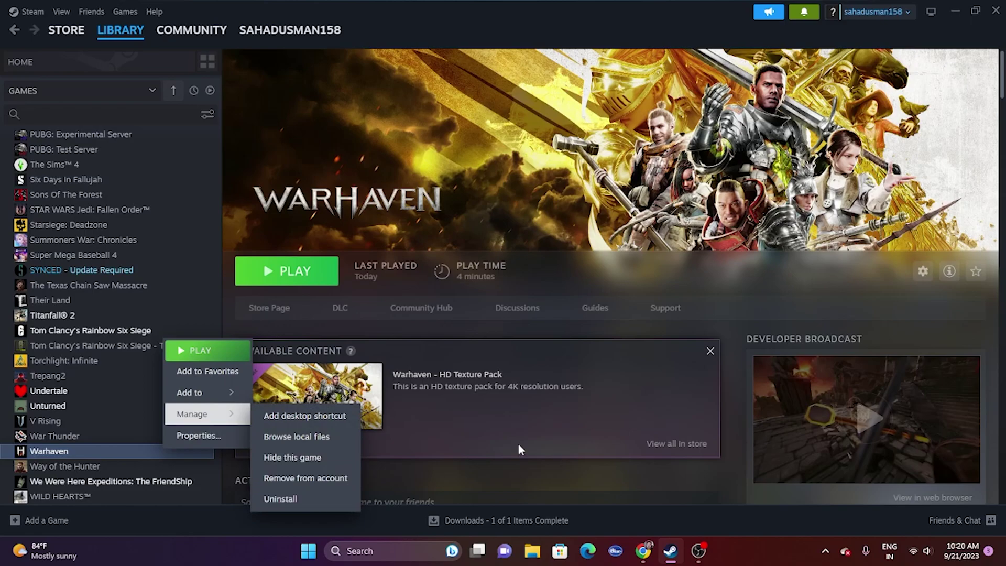
click(518, 447)
- Check the drives' free space under This PC in File Explorer and close the window
click(532, 551)
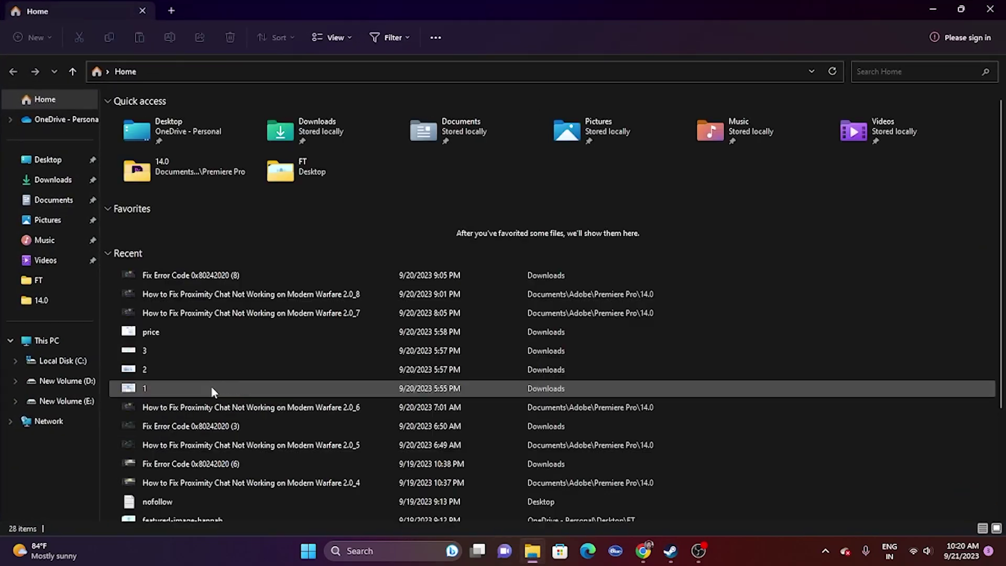
click(47, 340)
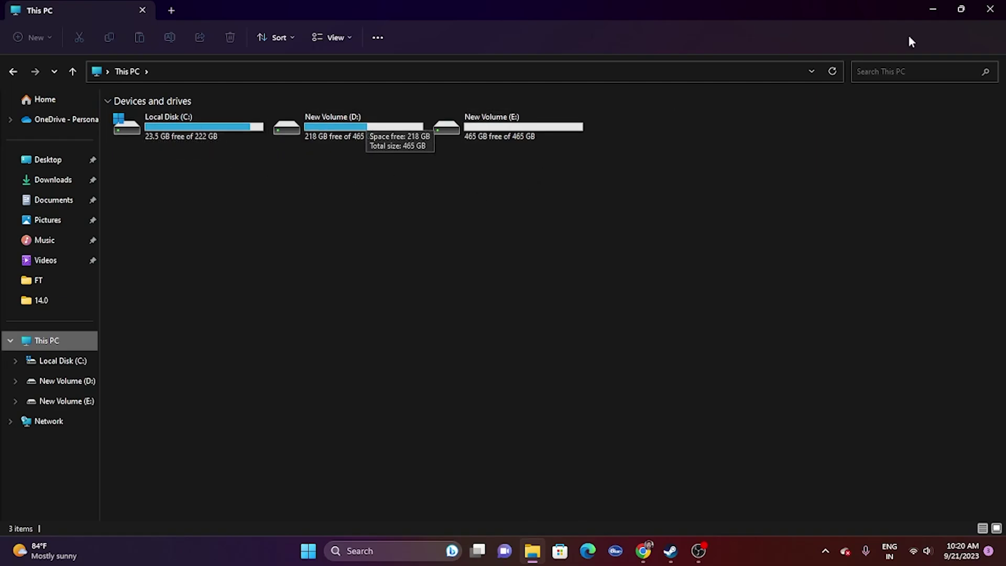
click(990, 9)
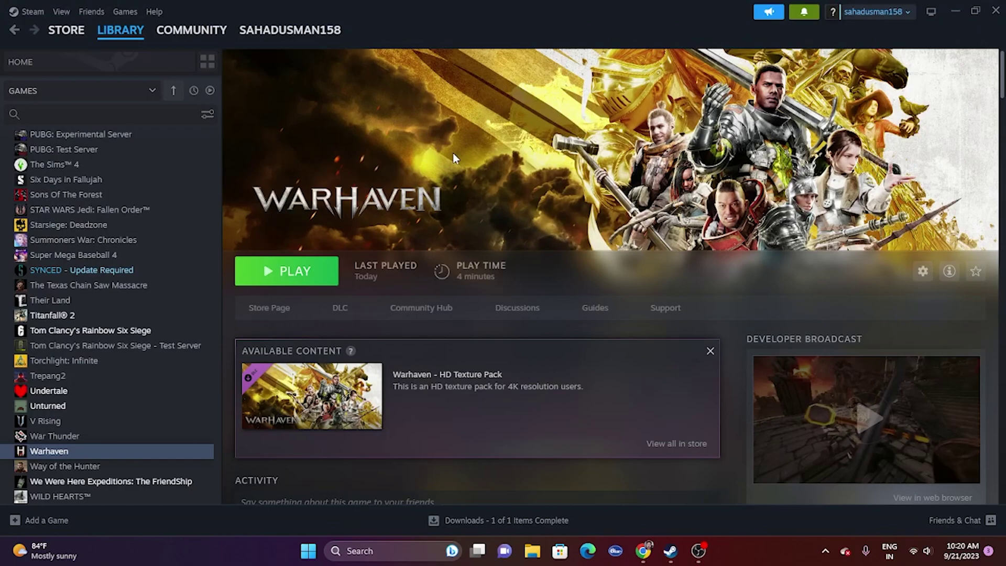
- Verify the integrity of Warhaven's installed files from its Steam properties, move the dialog aside, and close it once validation is done
right_click(152, 447)
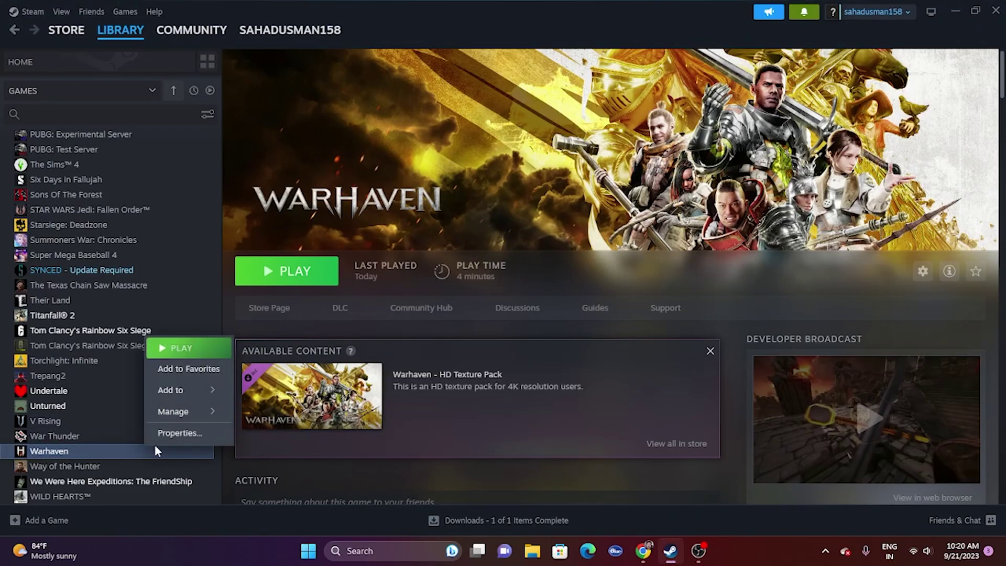
click(181, 434)
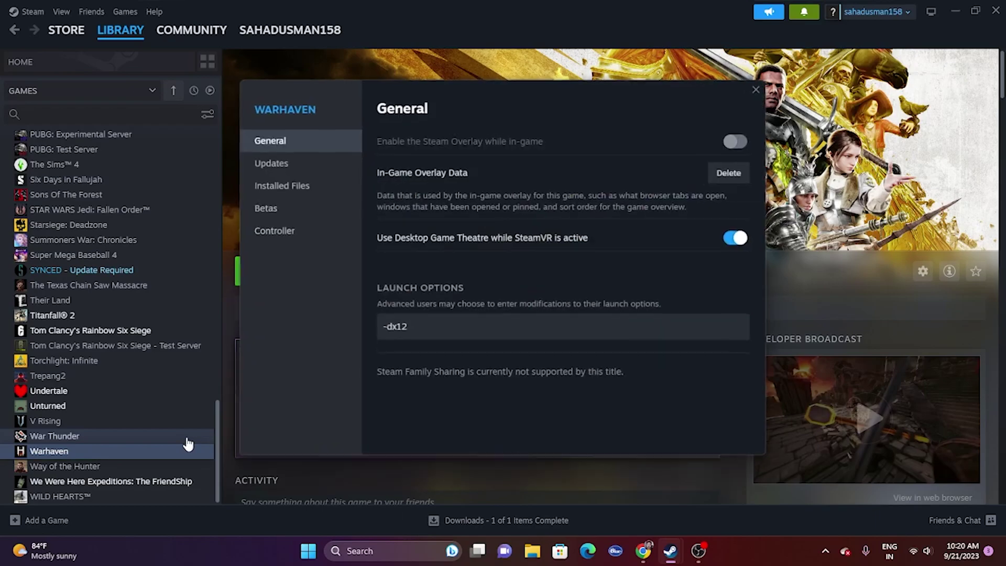
click(299, 193)
click(701, 268)
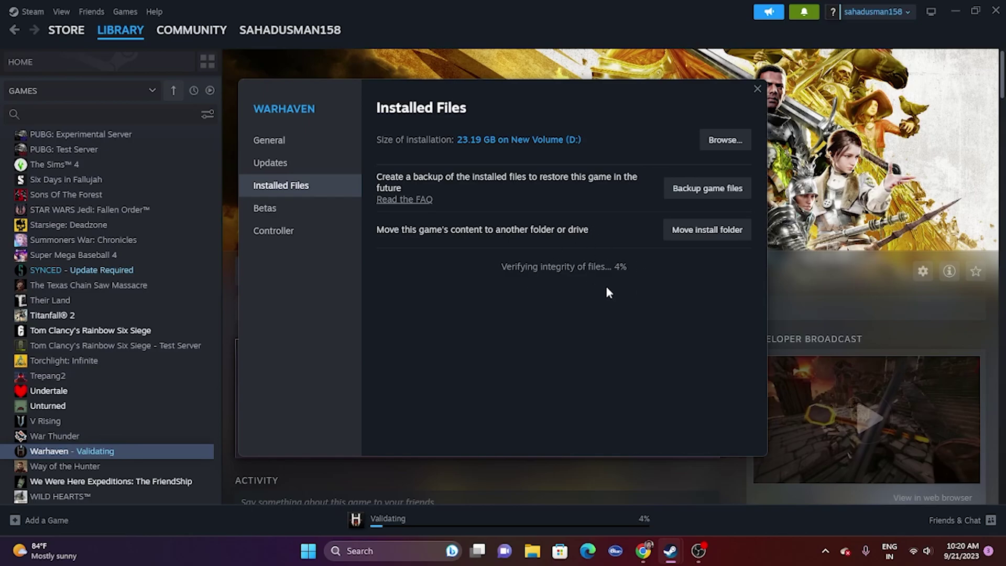
drag(580, 92, 695, 89)
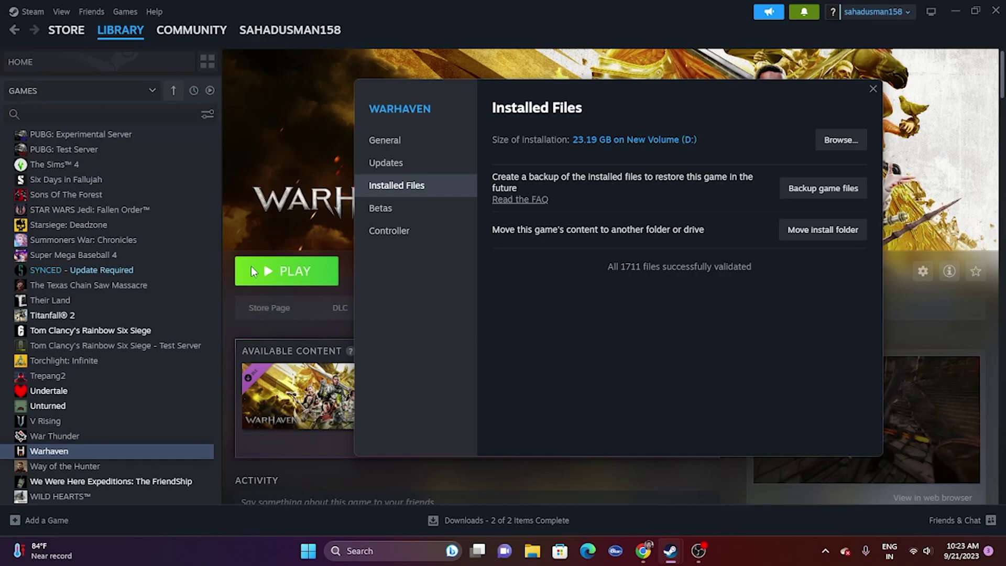
click(873, 89)
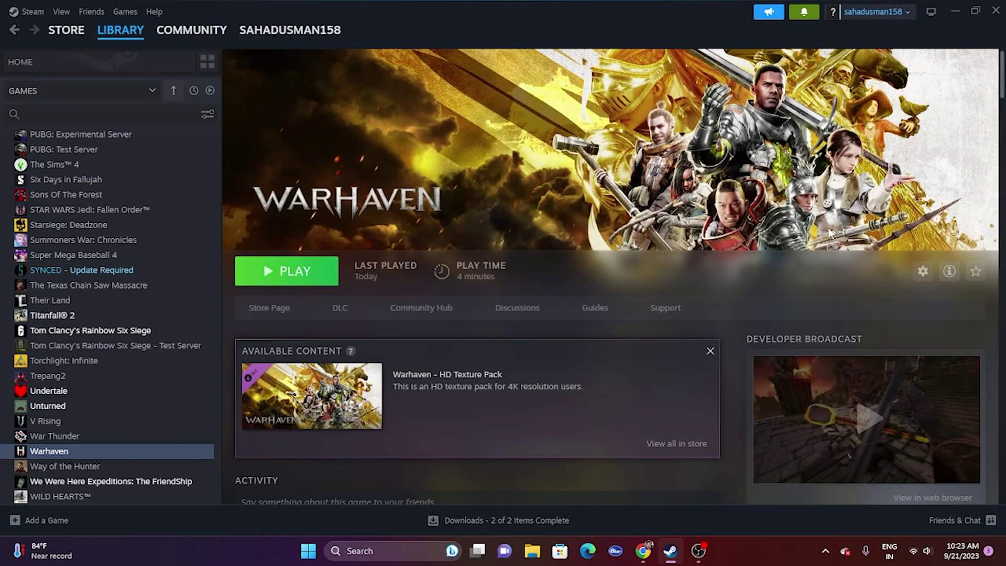